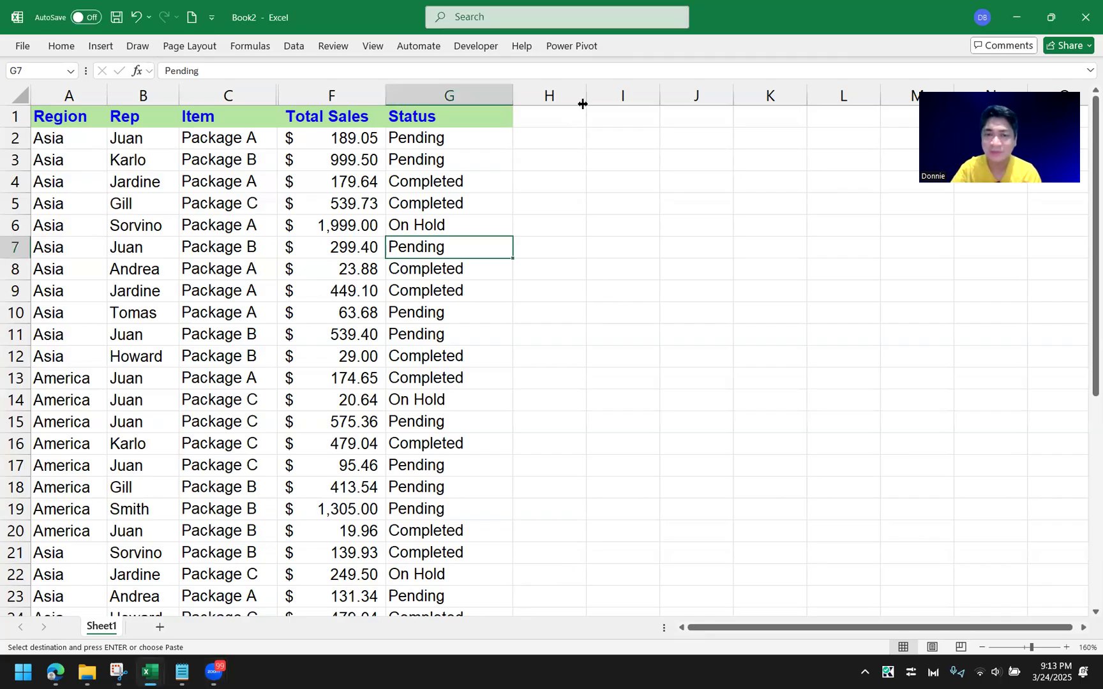
- Narrow column H, review the Karlo, Andrea and Tomas entries in the Rep column, and select I7
{"action": "left_click_drag", "start_coordinate": [578, 93], "coordinate": [546, 93]}
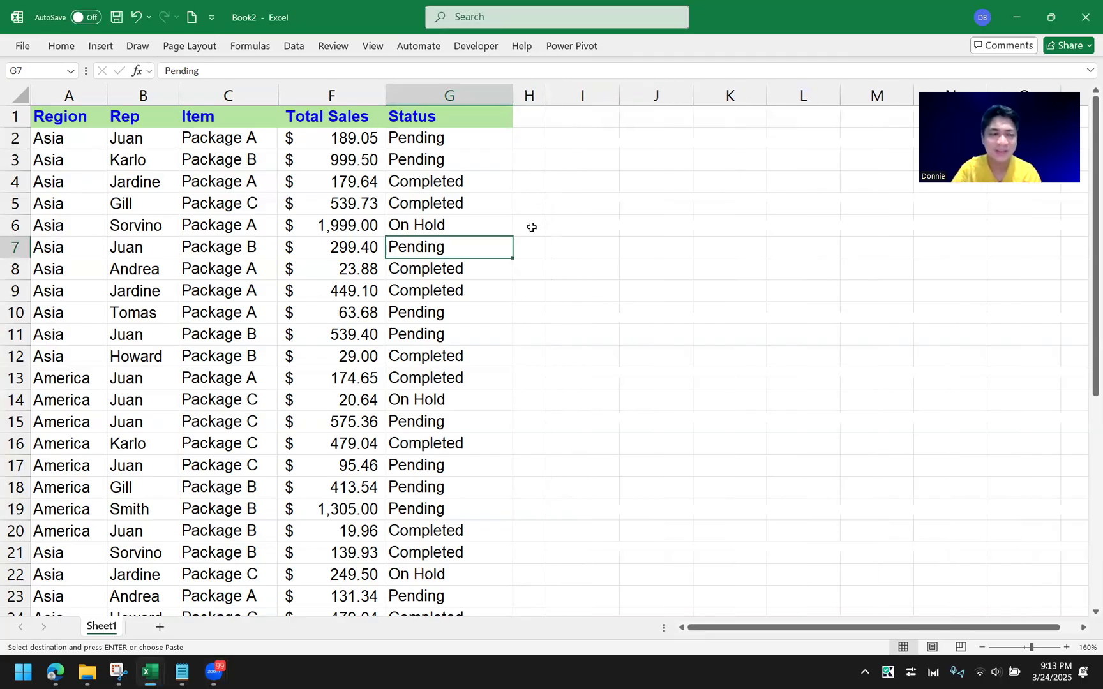
{"action": "left_click", "coordinate": [586, 312]}
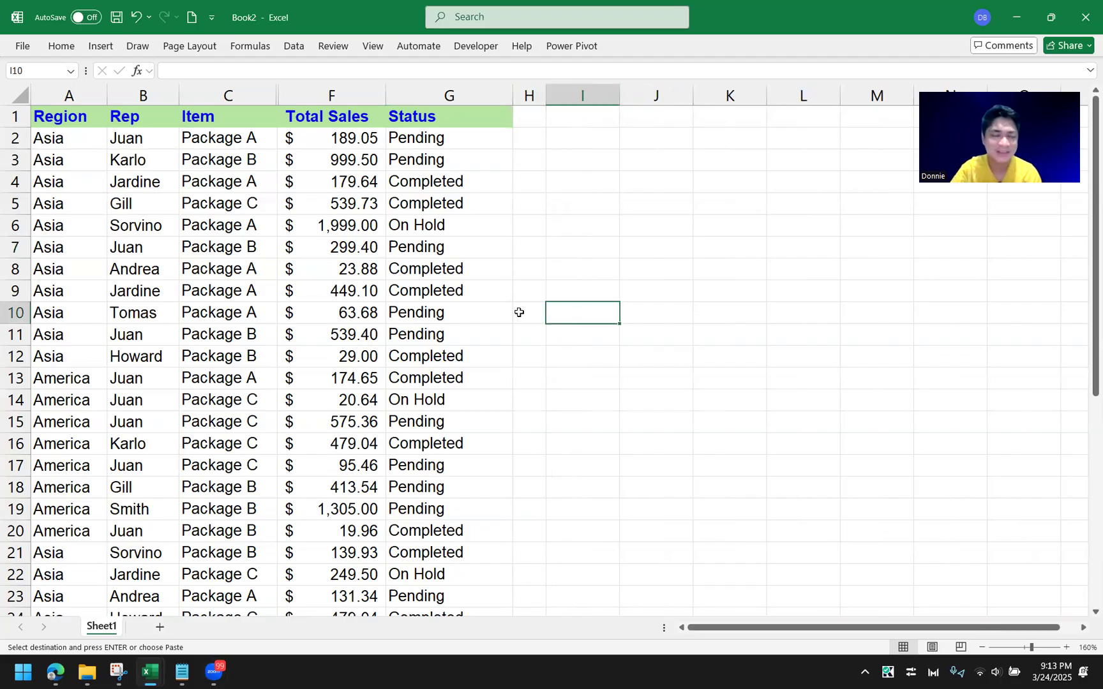
{"action": "left_click", "coordinate": [152, 164]}
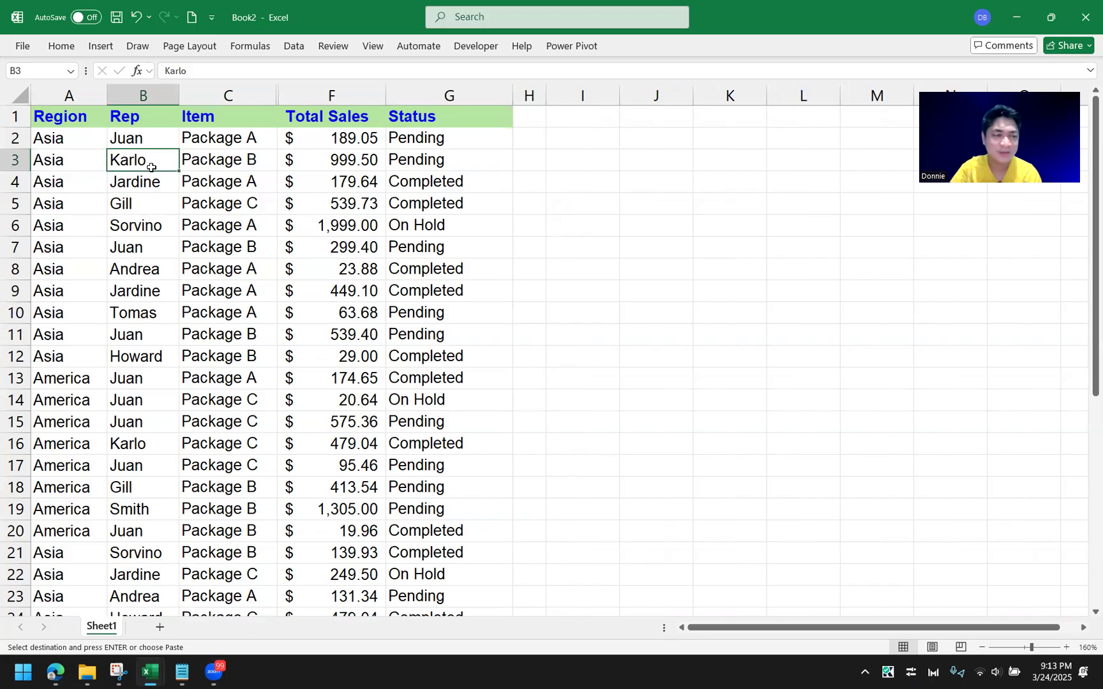
{"action": "left_click", "coordinate": [150, 268]}
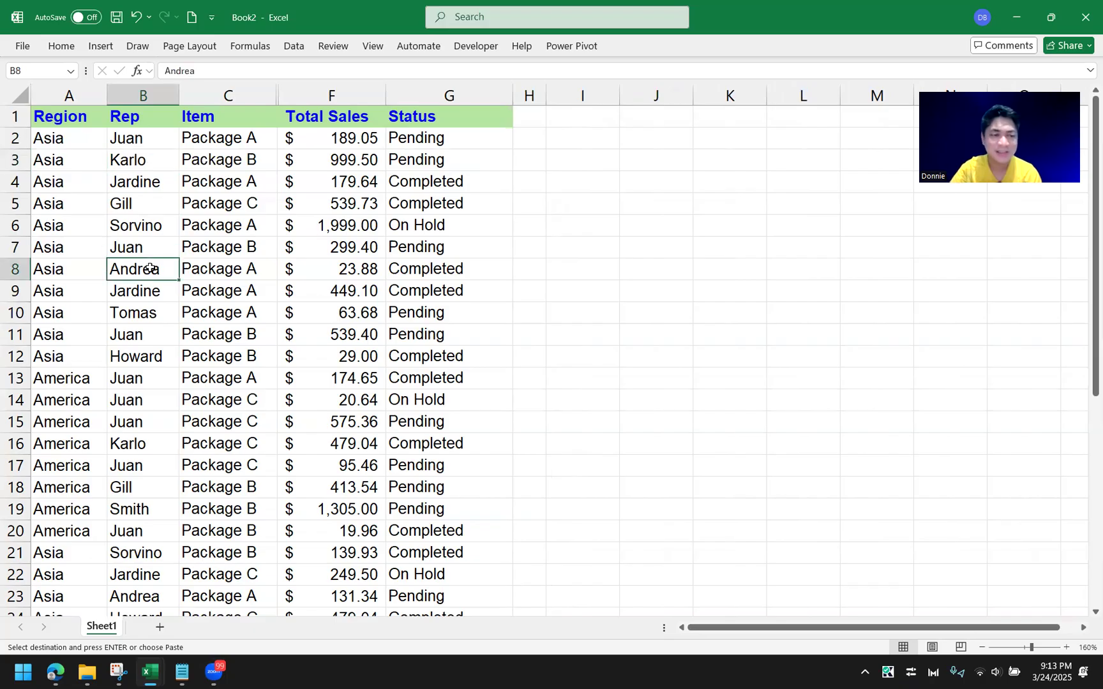
{"action": "left_click", "coordinate": [149, 315]}
{"action": "left_click", "coordinate": [141, 161]}
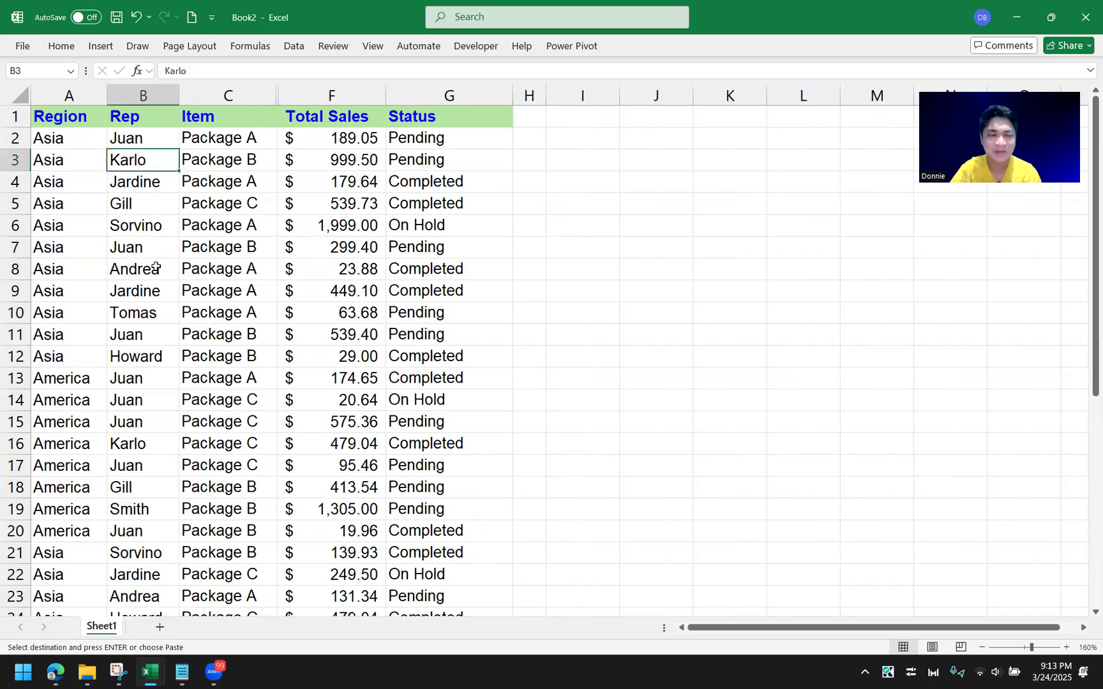
{"action": "left_click", "coordinate": [581, 206]}
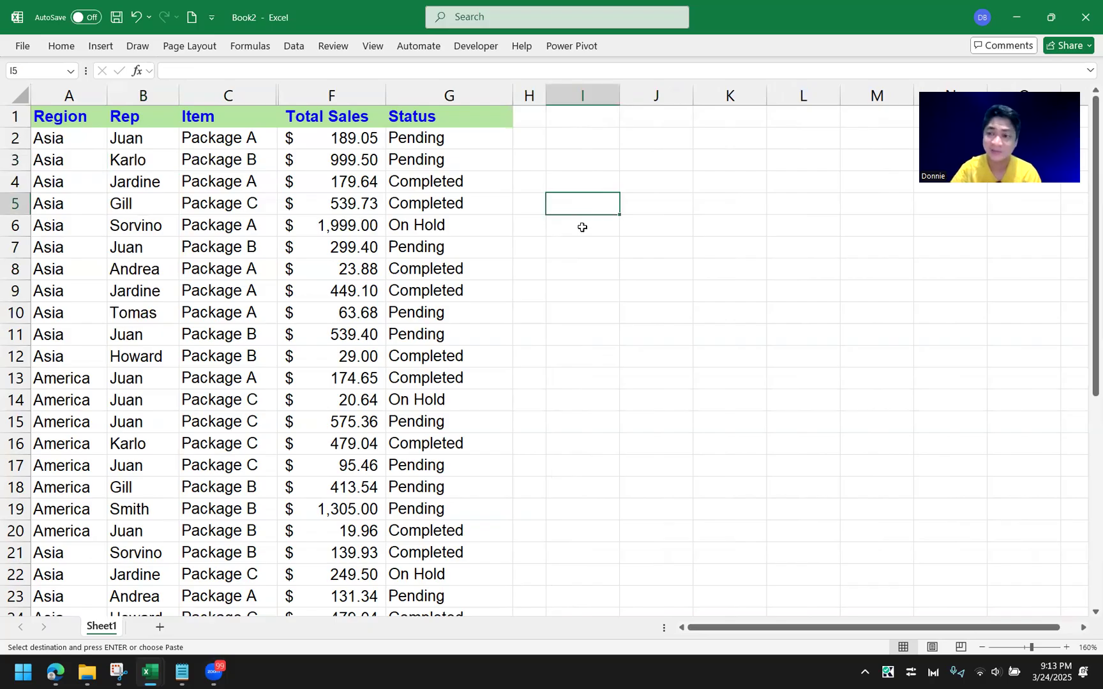
{"action": "left_click", "coordinate": [591, 261]}
{"action": "left_click", "coordinate": [611, 247]}
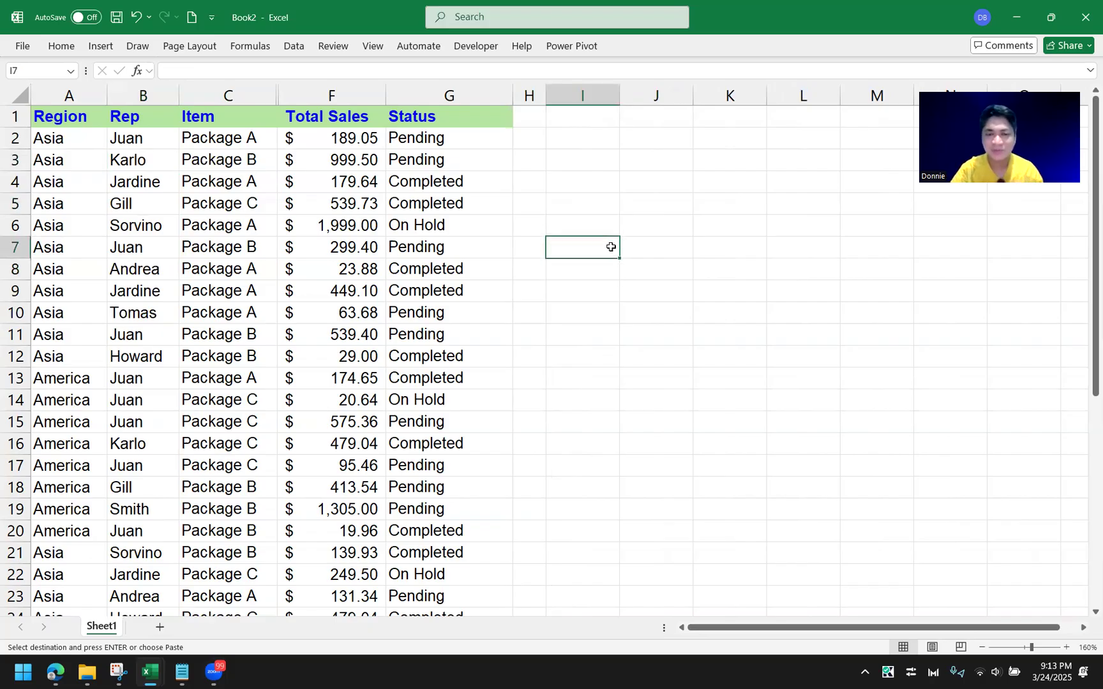
- Enter =SUMIFS(F:F,B:B,"Andrea") in I7 to total Andrea's sales
{"action": "scroll", "coordinate": [607, 246], "scroll_direction": "up", "scroll_amount": 1}
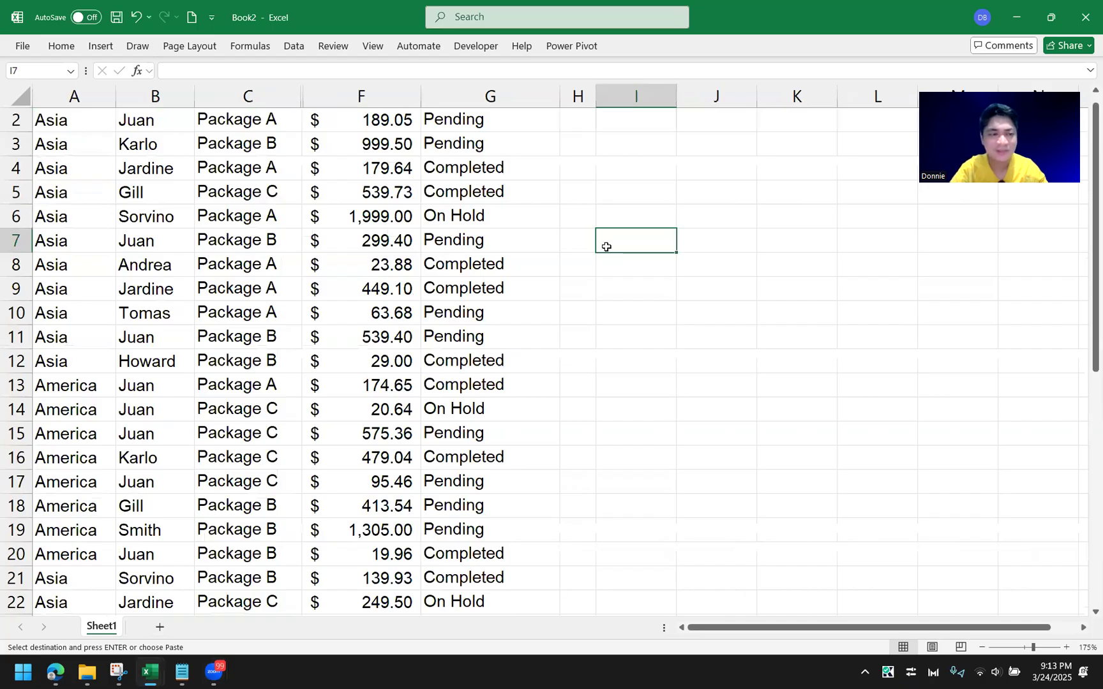
{"action": "scroll", "coordinate": [670, 311], "scroll_direction": "up", "scroll_amount": 1}
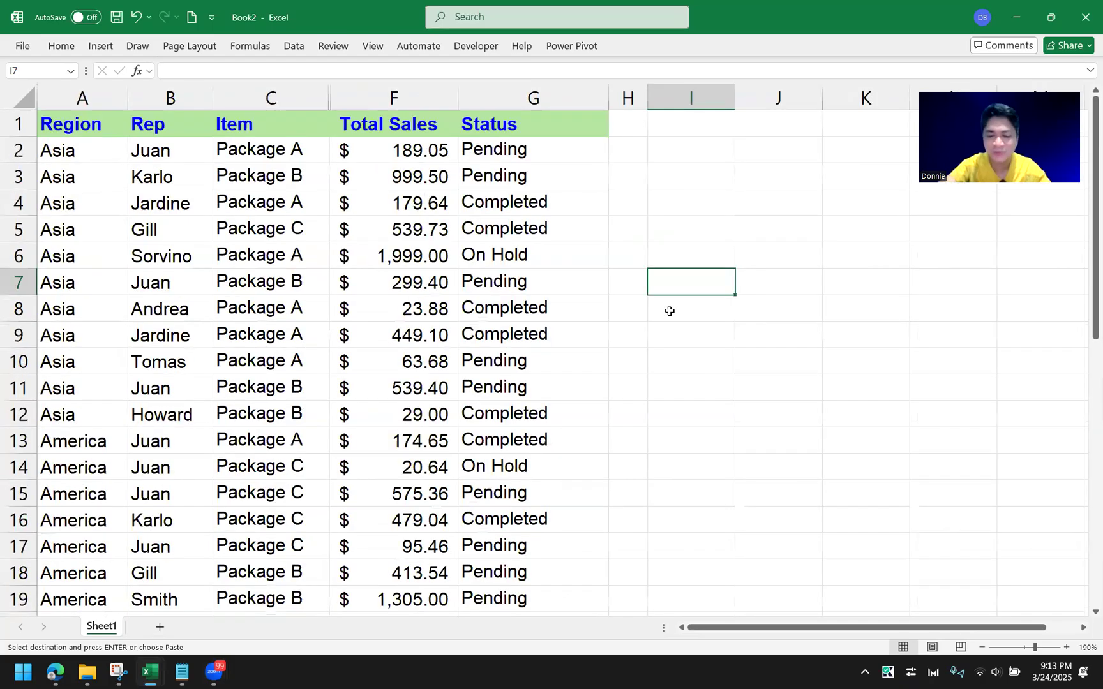
{"action": "type", "text": "=SUMIFS("}
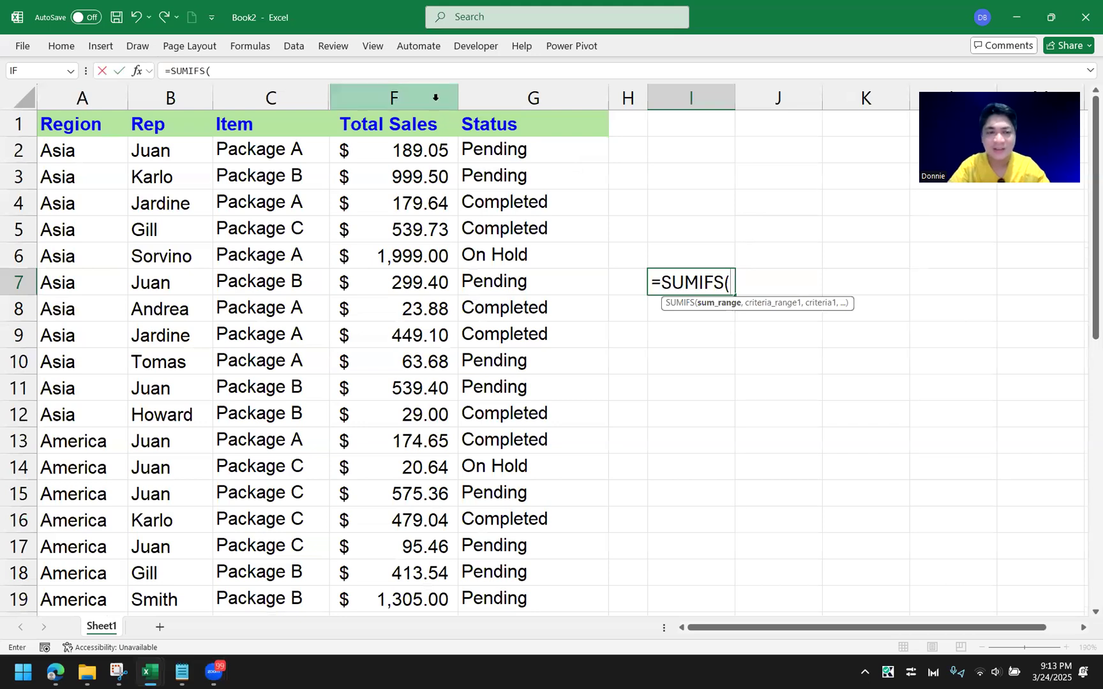
{"action": "left_click", "coordinate": [436, 97]}
{"action": "type", "text": ","}
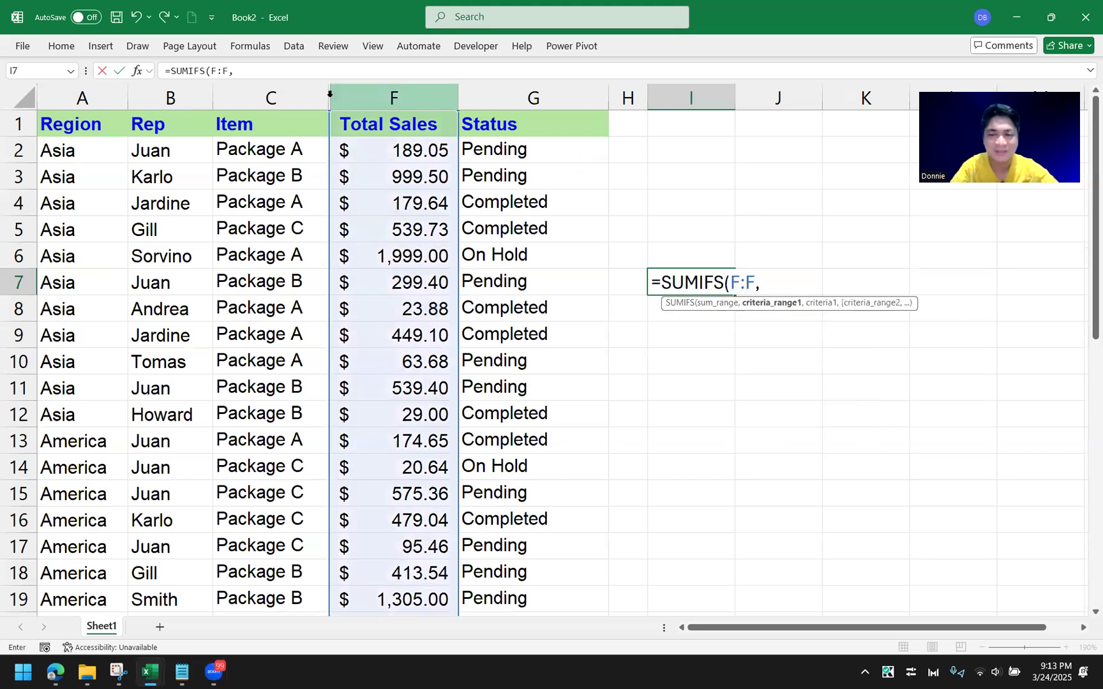
{"action": "left_click", "coordinate": [174, 98]}
{"action": "type", "text": ",\"Andrea\")"}
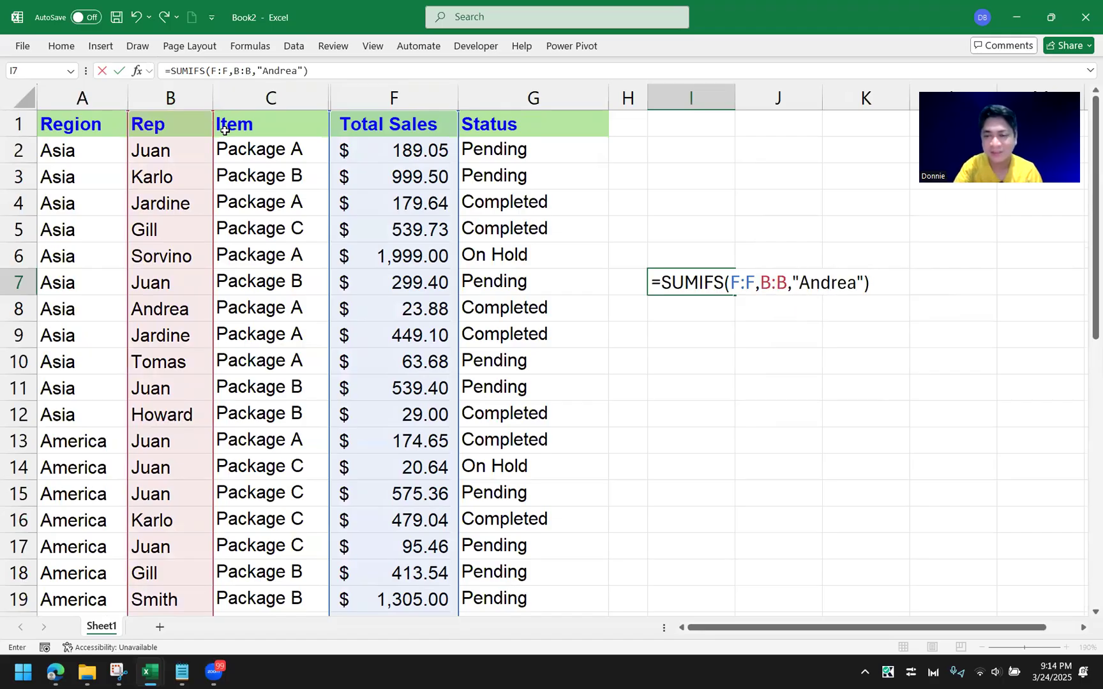
{"action": "key", "text": "Return"}
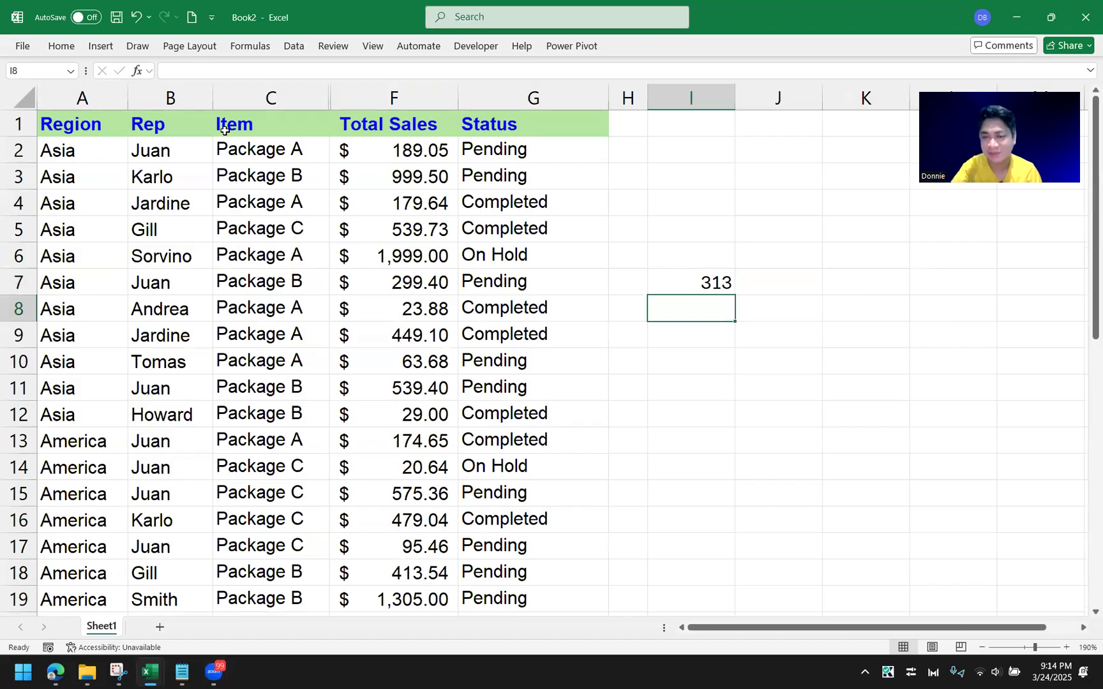
- Add a second criterion B:B,"Karlo" to the I7 formula, which then returns 0
{"action": "double_click", "coordinate": [671, 286]}
{"action": "left_click", "coordinate": [874, 281]}
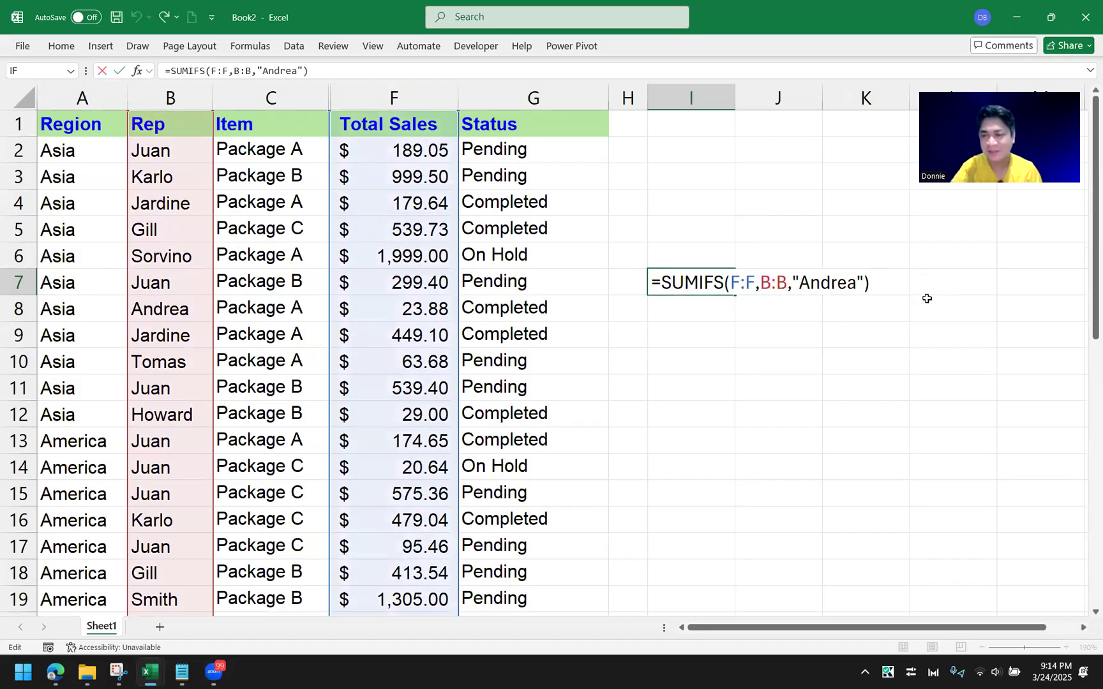
{"action": "key", "text": "BackSpace"}
{"action": "type", "text": ",B:B"}
{"action": "key", "text": "BackSpace"}
{"action": "key", "text": "BackSpace"}
{"action": "type", "text": ":B,\""}
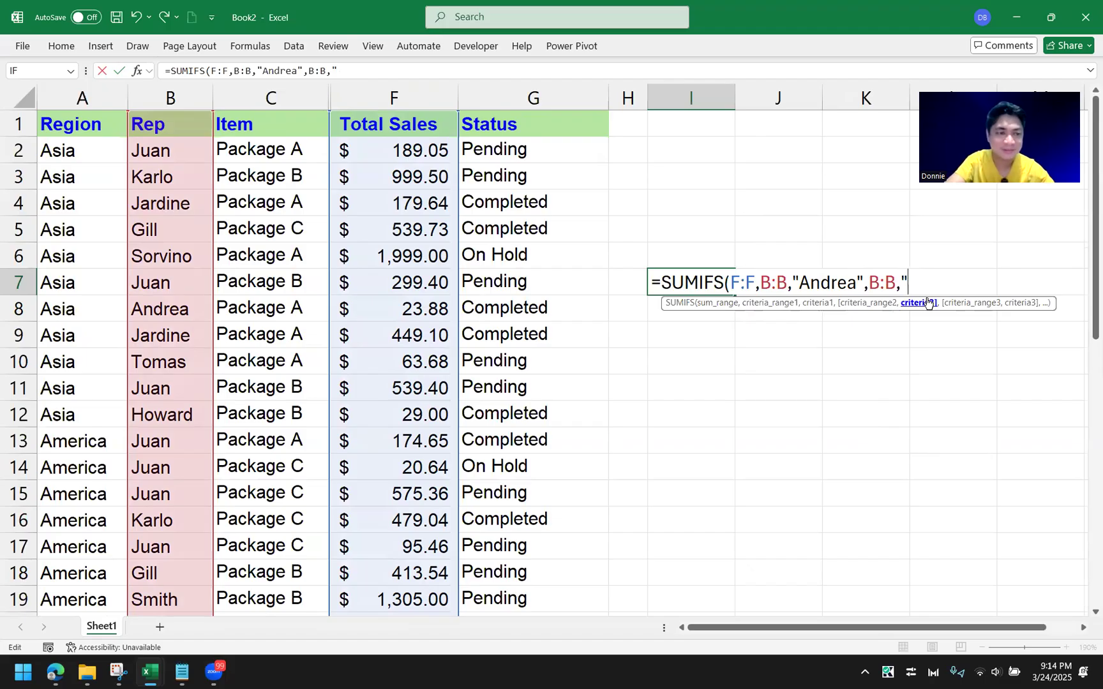
{"action": "type", "text": "Karlo\"_"}
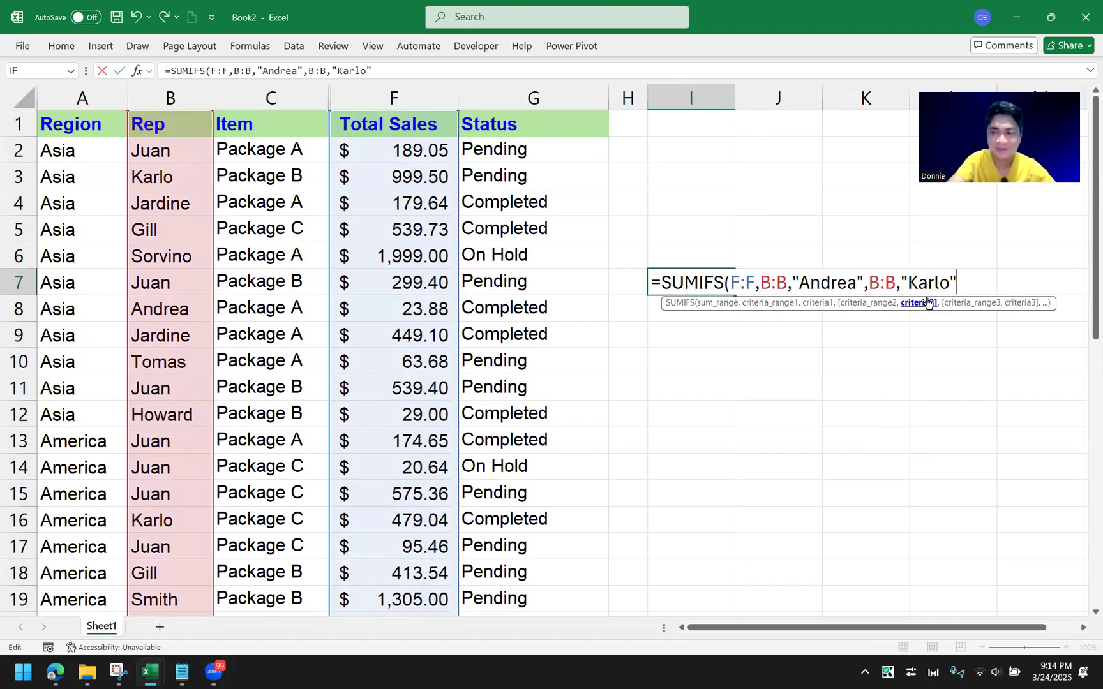
{"action": "key", "text": "BackSpace"}
{"action": "type", "text": ")"}
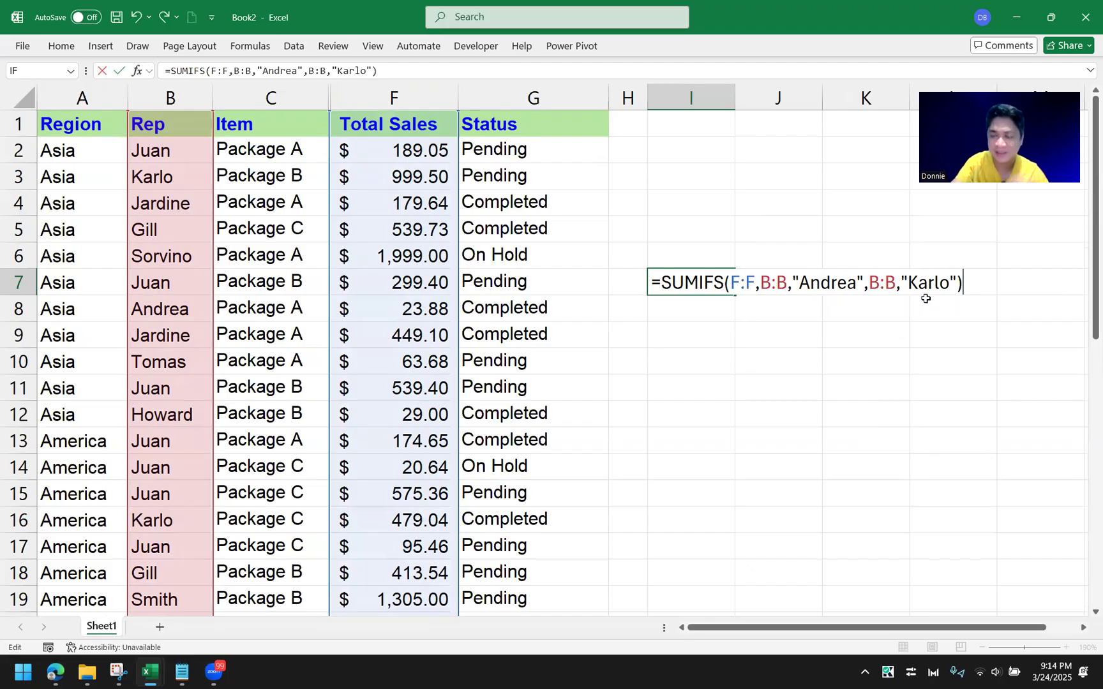
{"action": "key", "text": "Return"}
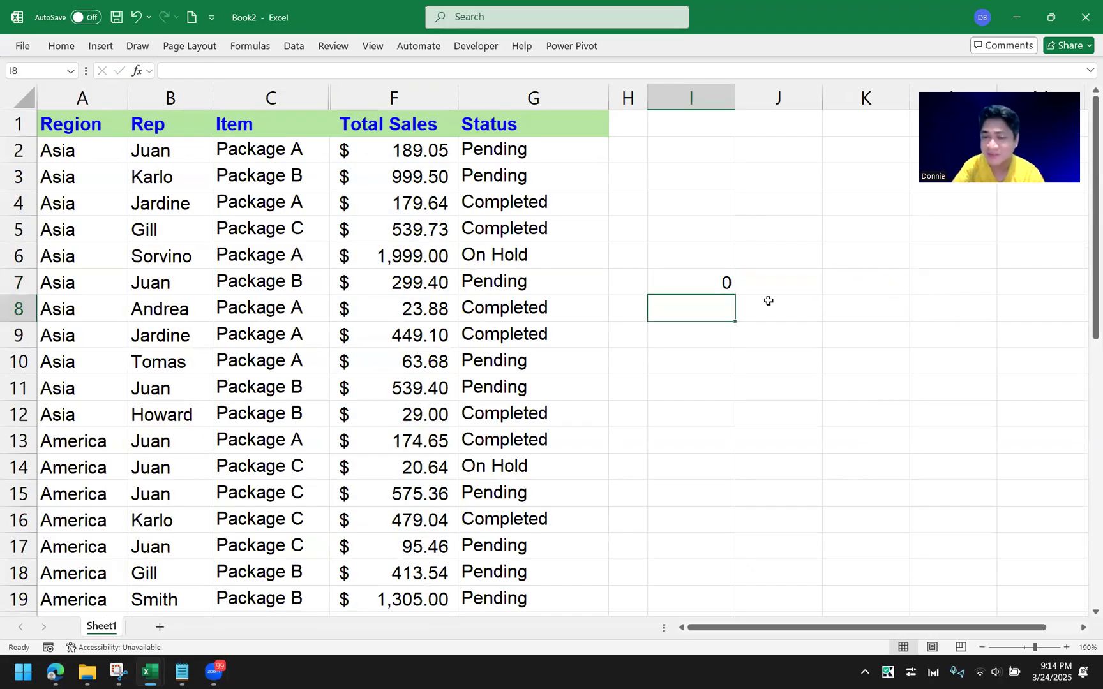
- Change I7 to =SUMIFS(F:F,B:B,"Andrea")+SUMIFS(F:F,B:B,"Karlo"), giving 2951.54
{"action": "double_click", "coordinate": [713, 291]}
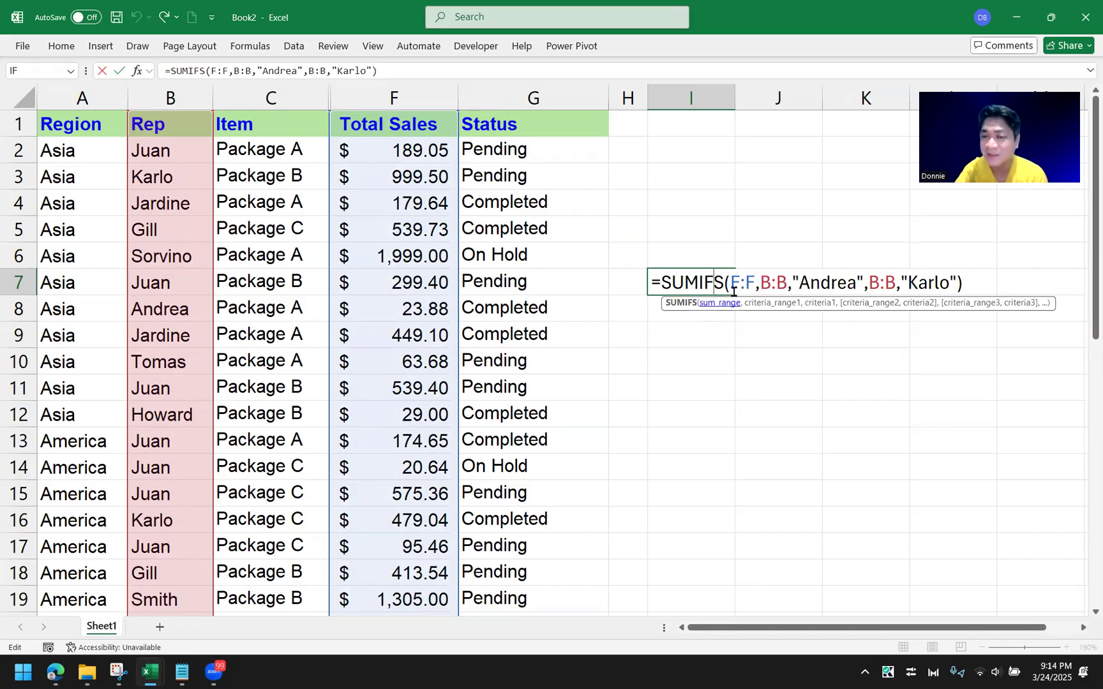
{"action": "left_click_drag", "start_coordinate": [865, 285], "coordinate": [1083, 288]}
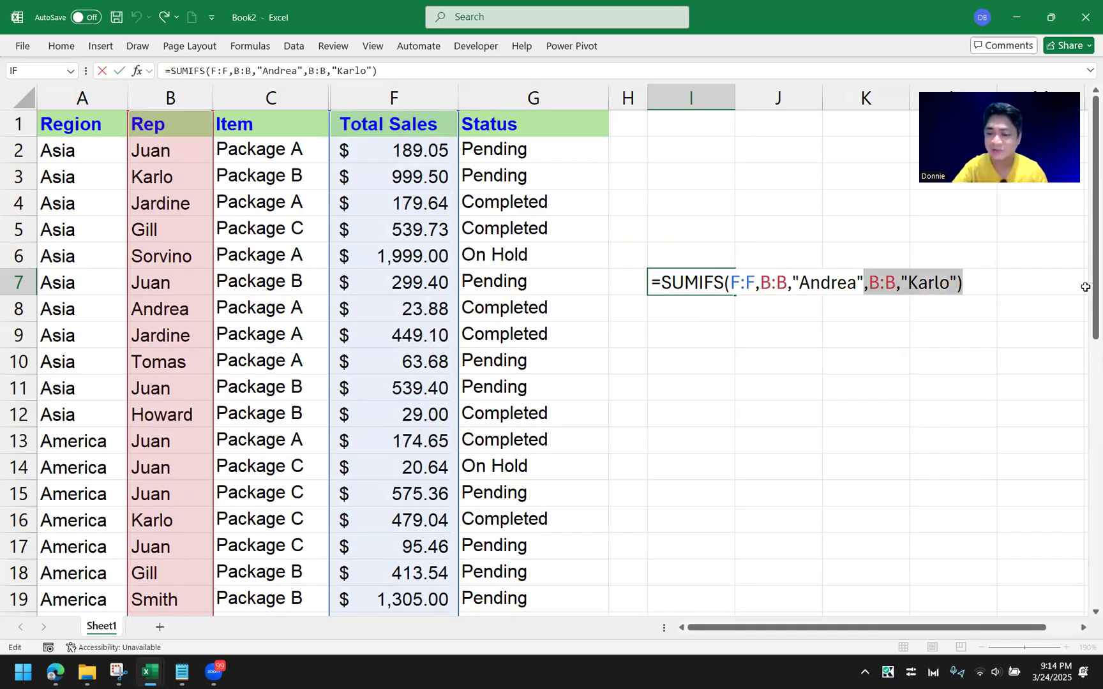
{"action": "key", "text": "BackSpace"}
{"action": "type", "text": ")+SUMI"}
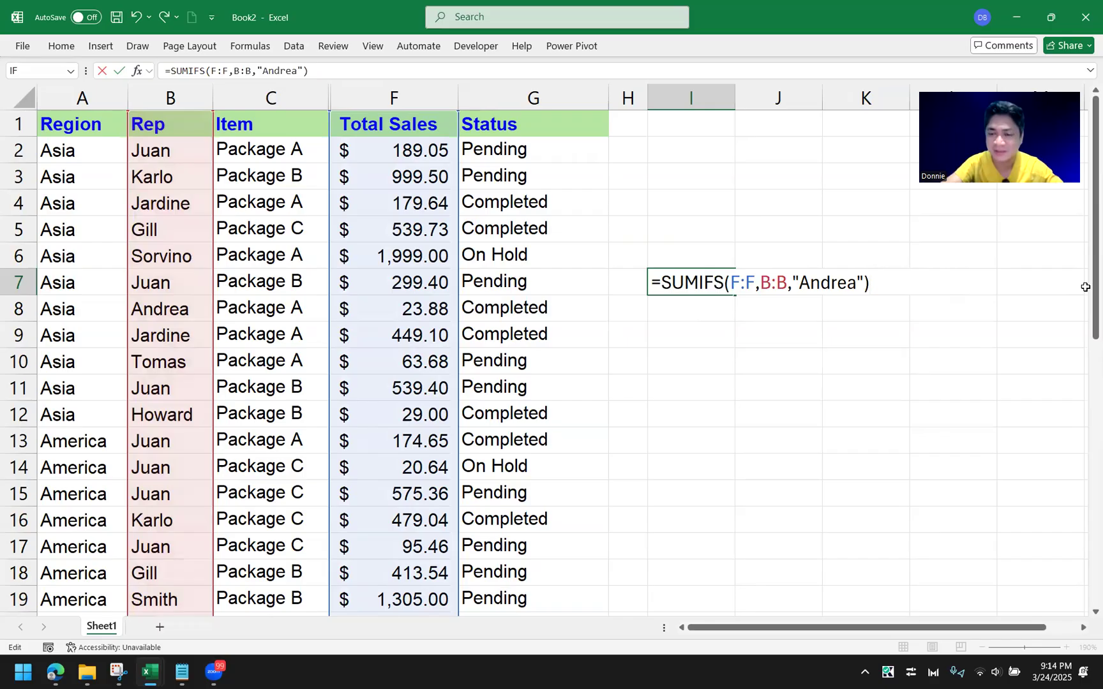
{"action": "type", "text": "FS(F:"}
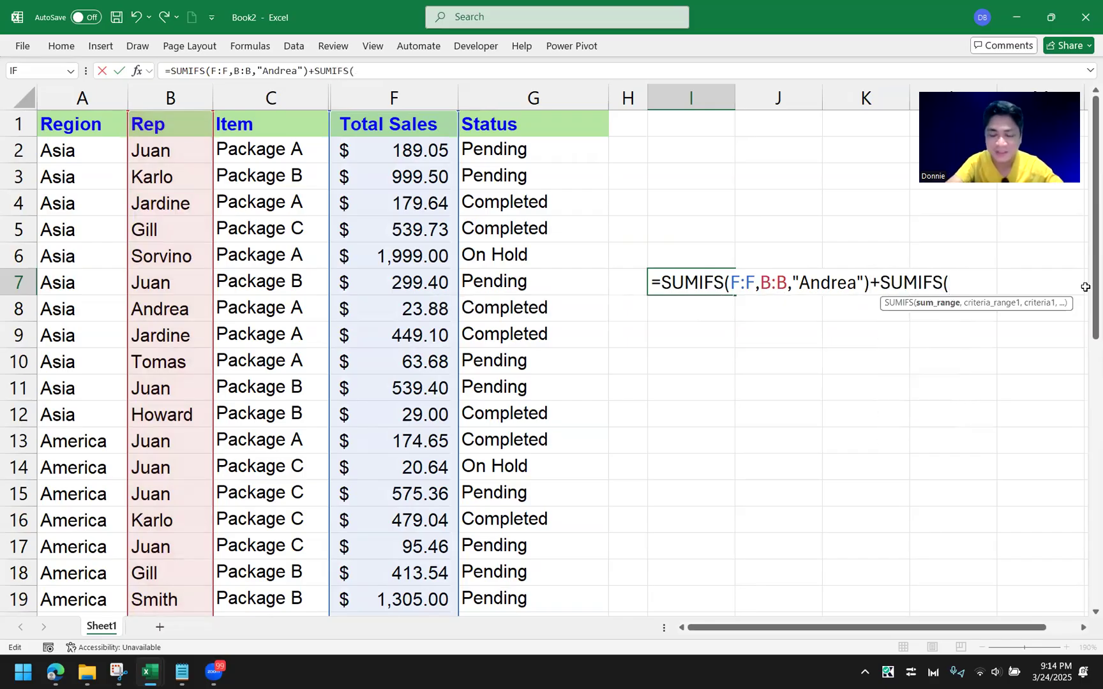
{"action": "type", "text": "F,B:B,"}
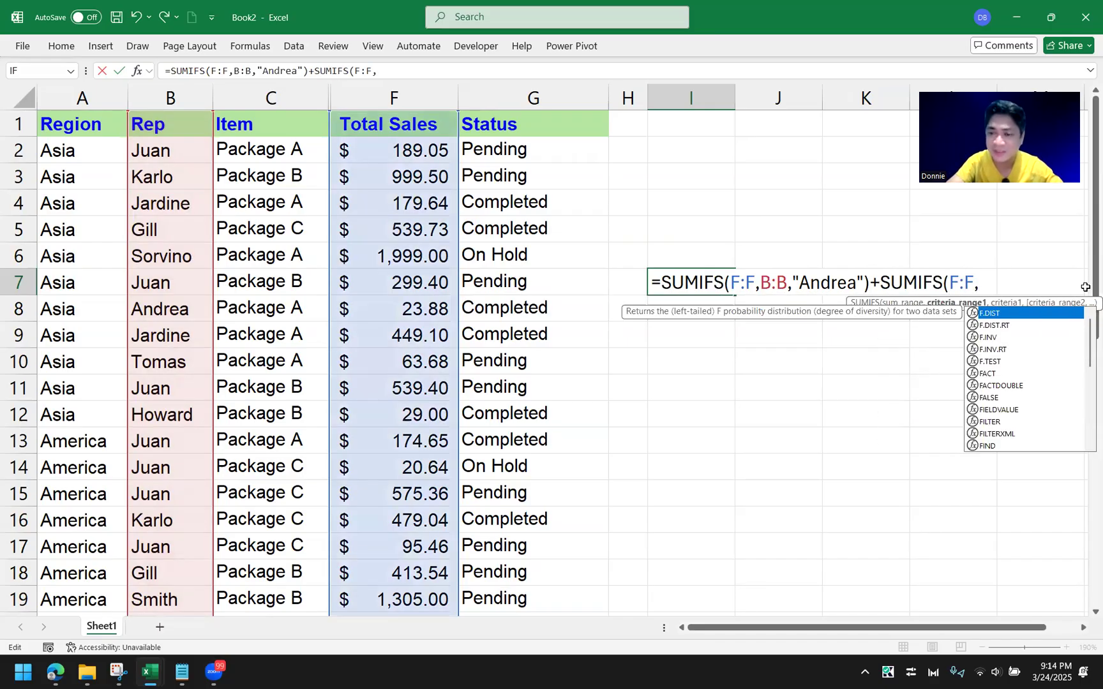
{"action": "type", "text": "\"La"}
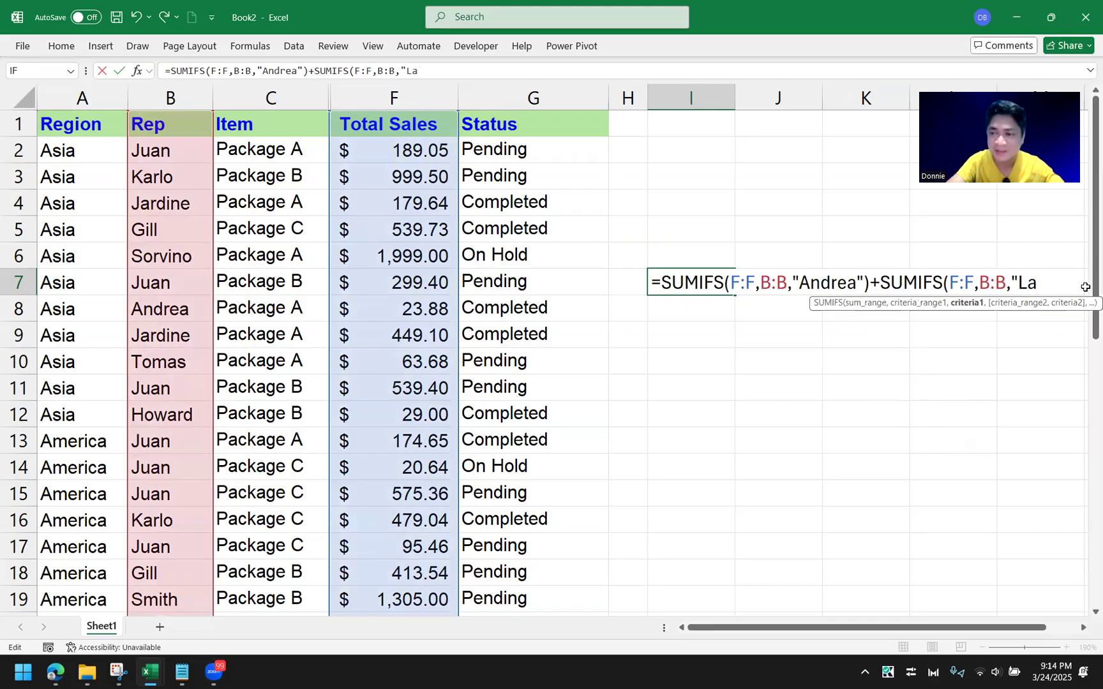
{"action": "key", "text": "BackSpace"}
{"action": "key", "text": "BackSpace"}
{"action": "type", "text": "Karlo\")"}
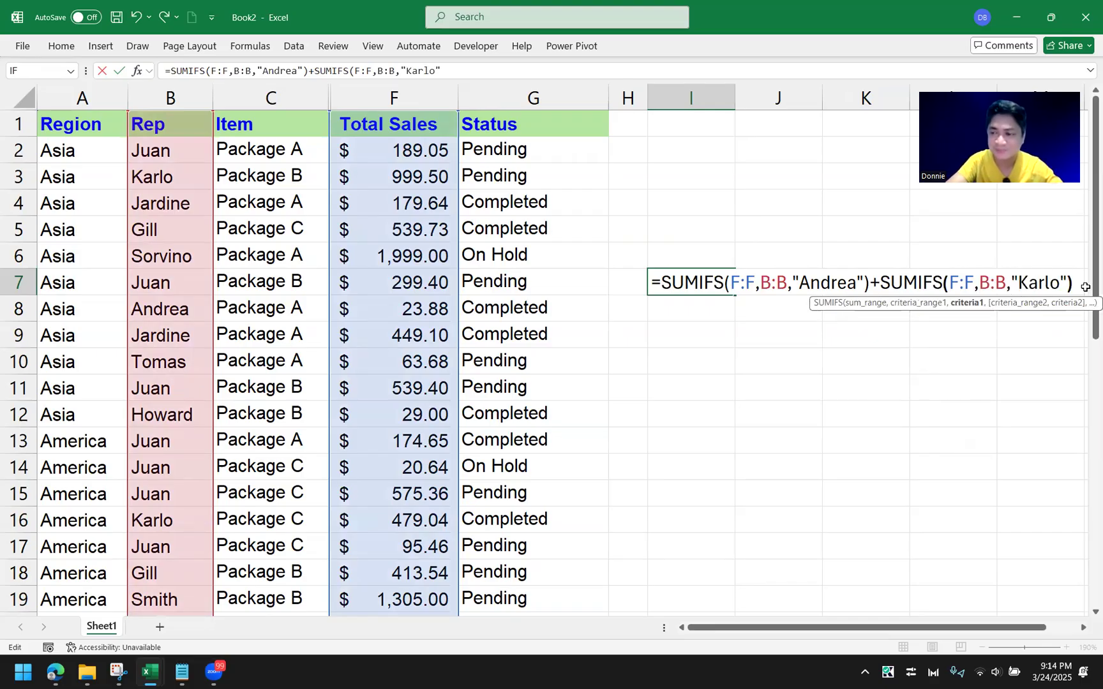
{"action": "key", "text": "Return"}
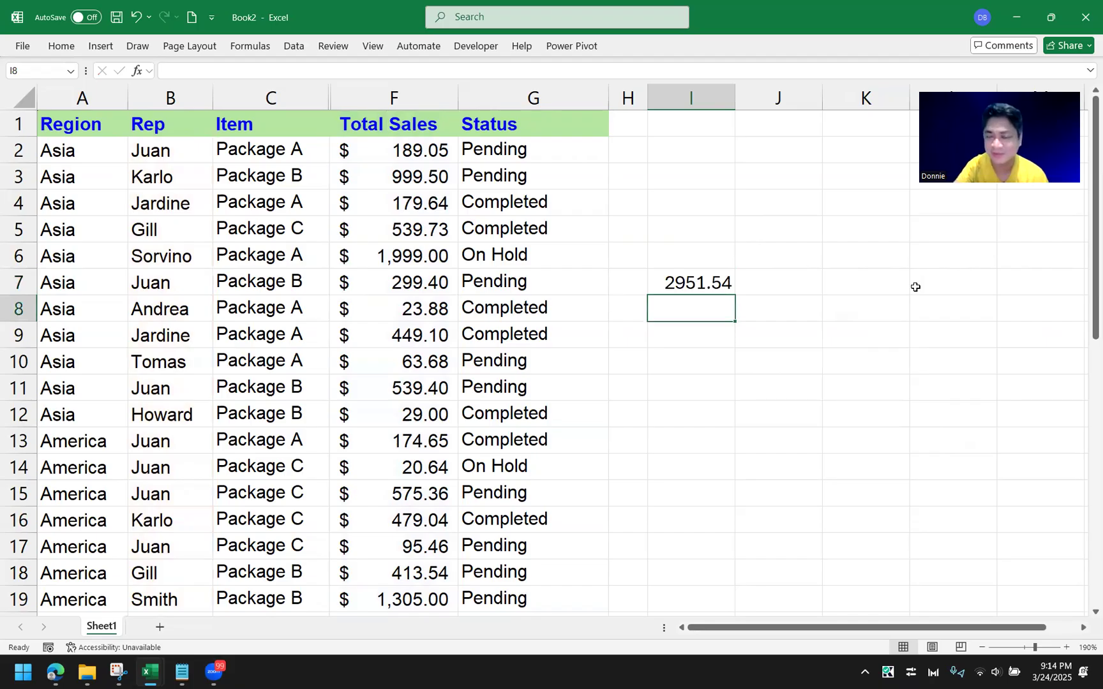
{"action": "double_click", "coordinate": [685, 279]}
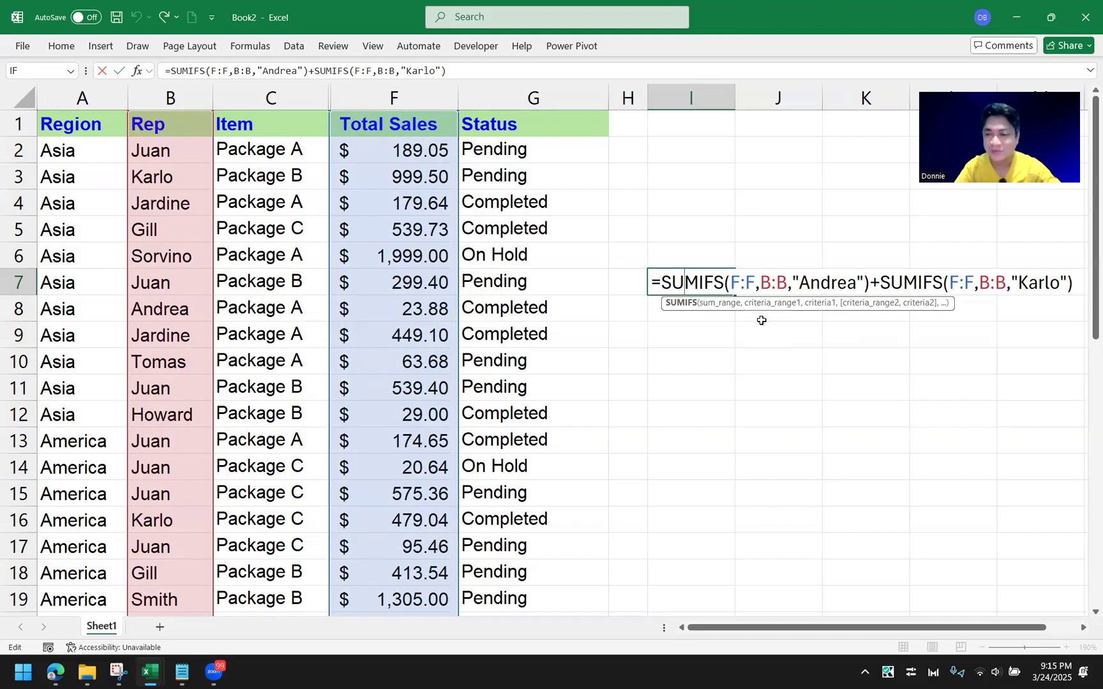
- Confirm I7's formula unchanged at 2951.54 and move down to cell I9
{"action": "key", "text": "ctrl+Return"}
{"action": "key", "text": "Down"}
{"action": "key", "text": "Up"}
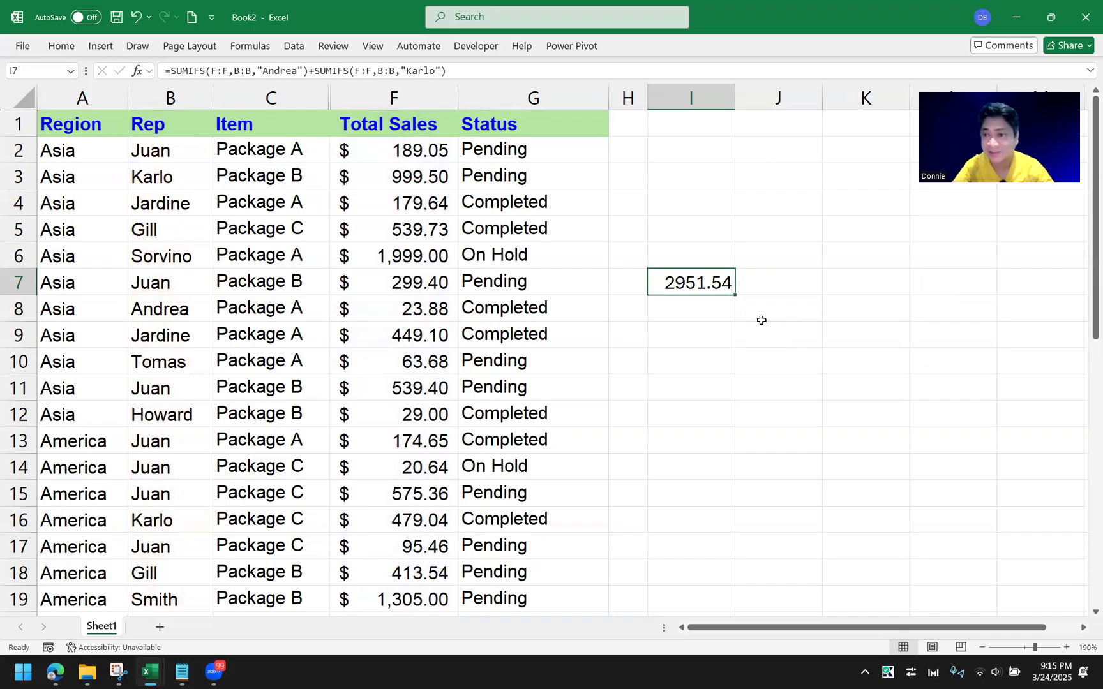
{"action": "key", "text": "Down"}
{"action": "key", "text": "Down"}
- Type =SUMIFS(F:F,B:B,"Andrea","Karlo") into I9 without entering it yet
{"action": "type", "text": "=SUMIFS("}
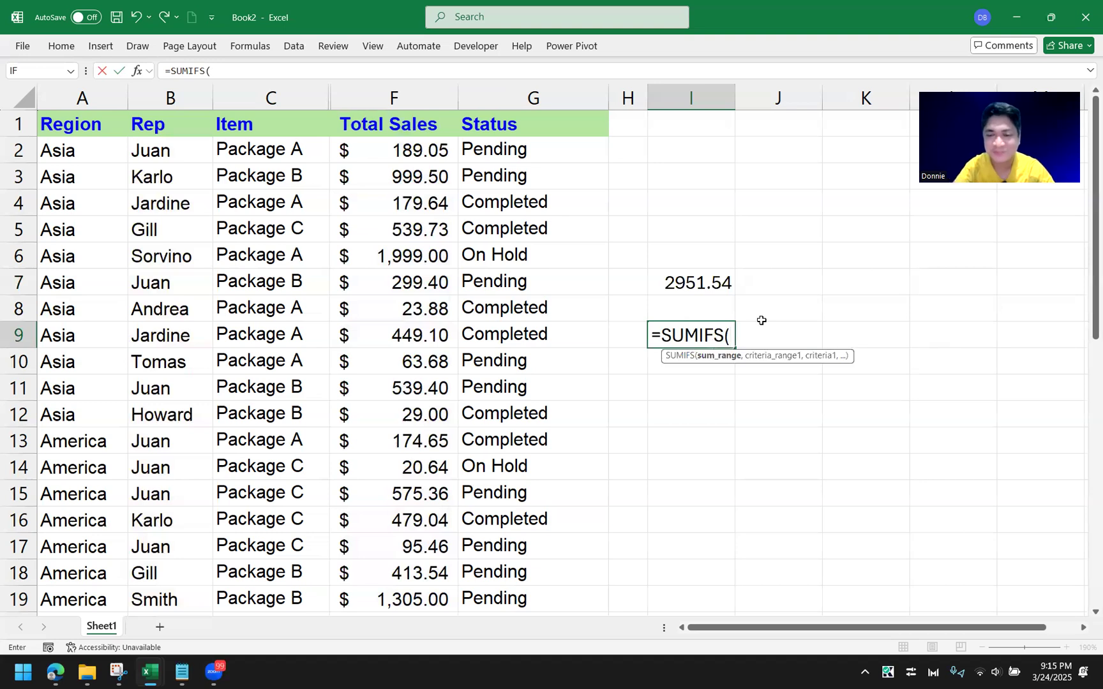
{"action": "left_click", "coordinate": [427, 91]}
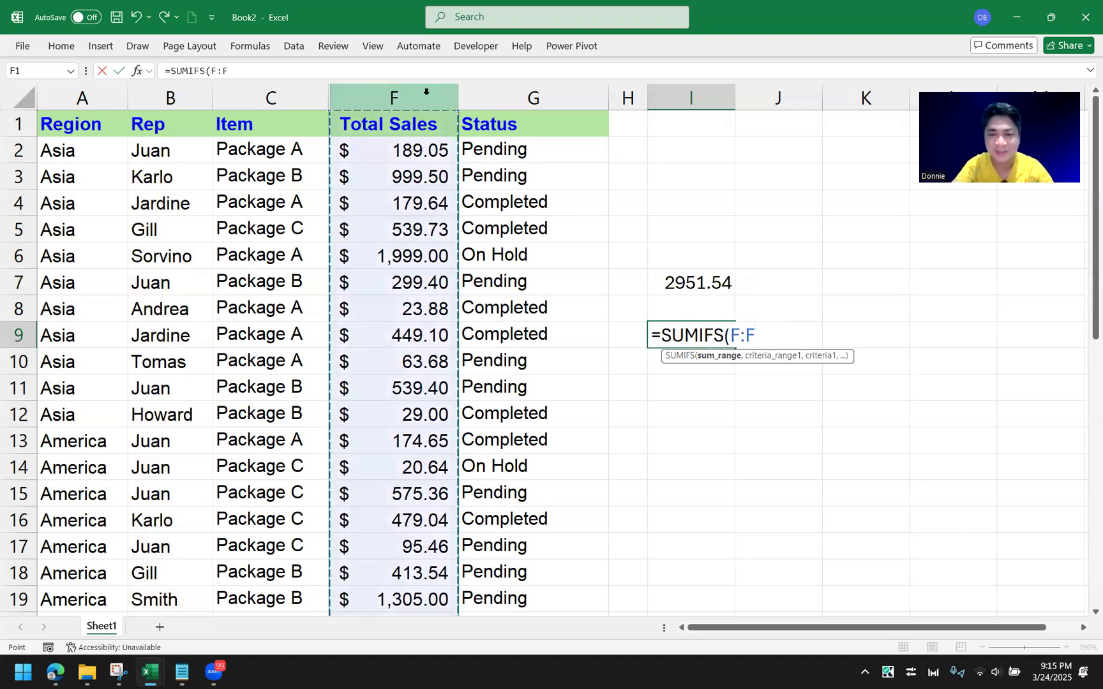
{"action": "type", "text": ","}
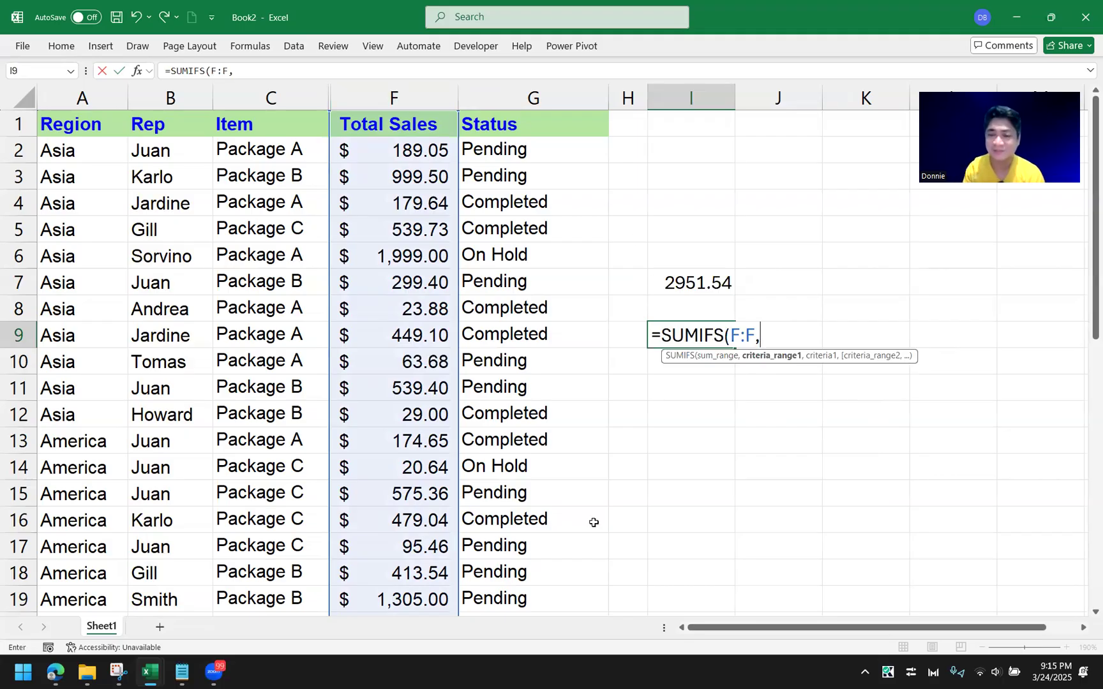
{"action": "left_click", "coordinate": [192, 97]}
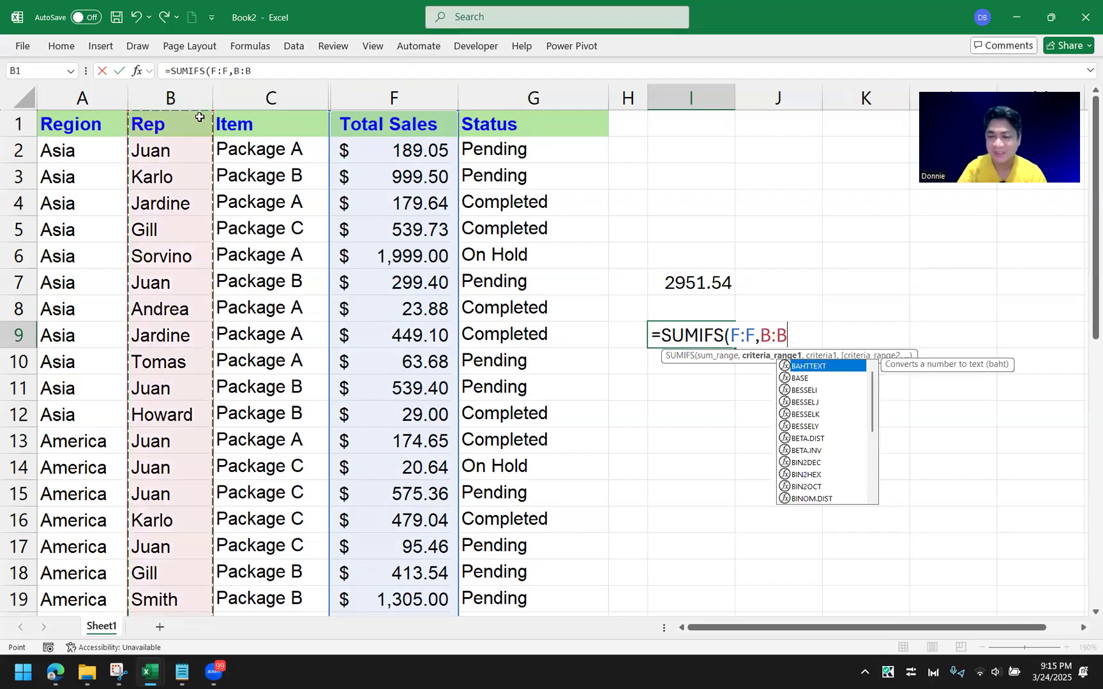
{"action": "type", "text": ","}
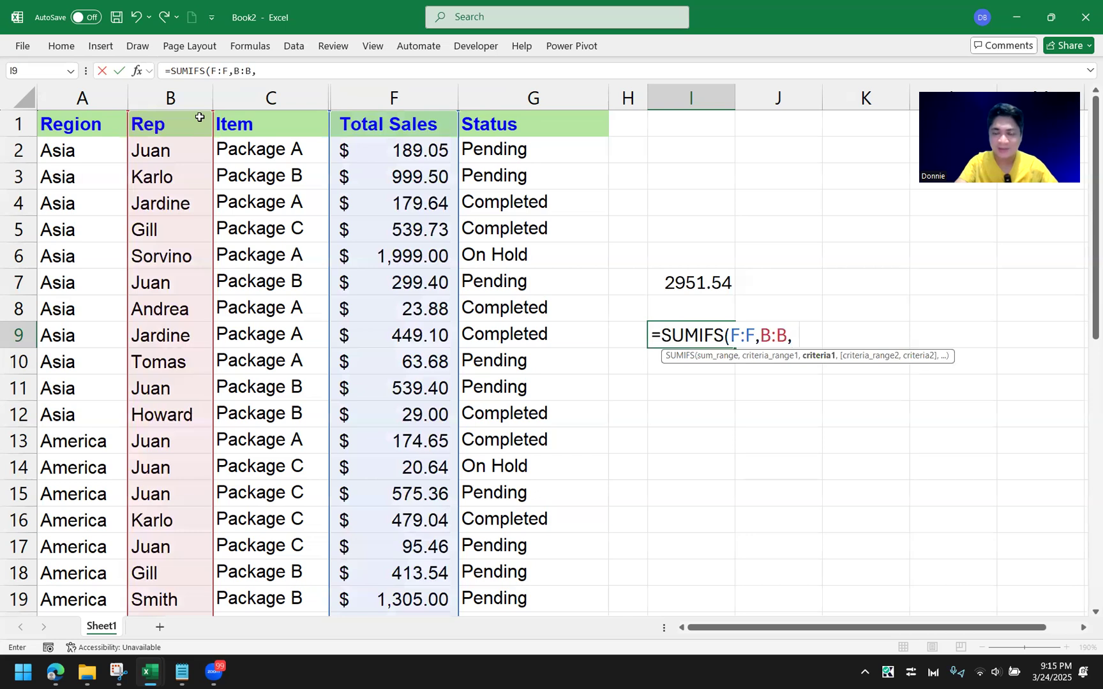
{"action": "type", "text": "\"Andrea\",\"Karlo\""}
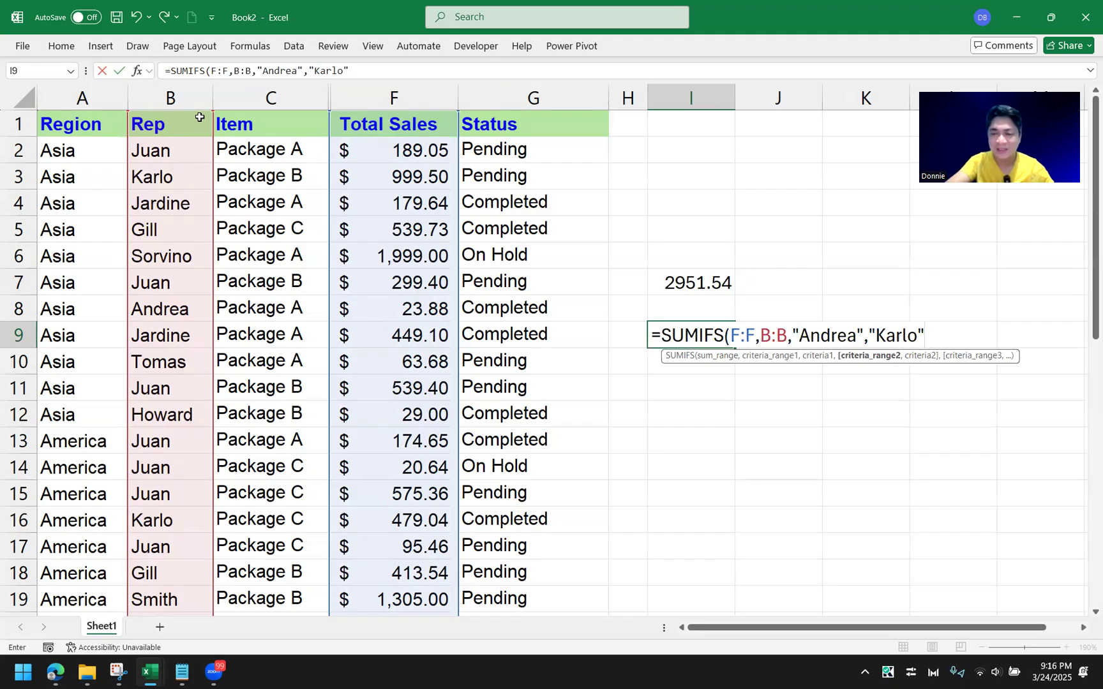
{"action": "type", "text": ")"}
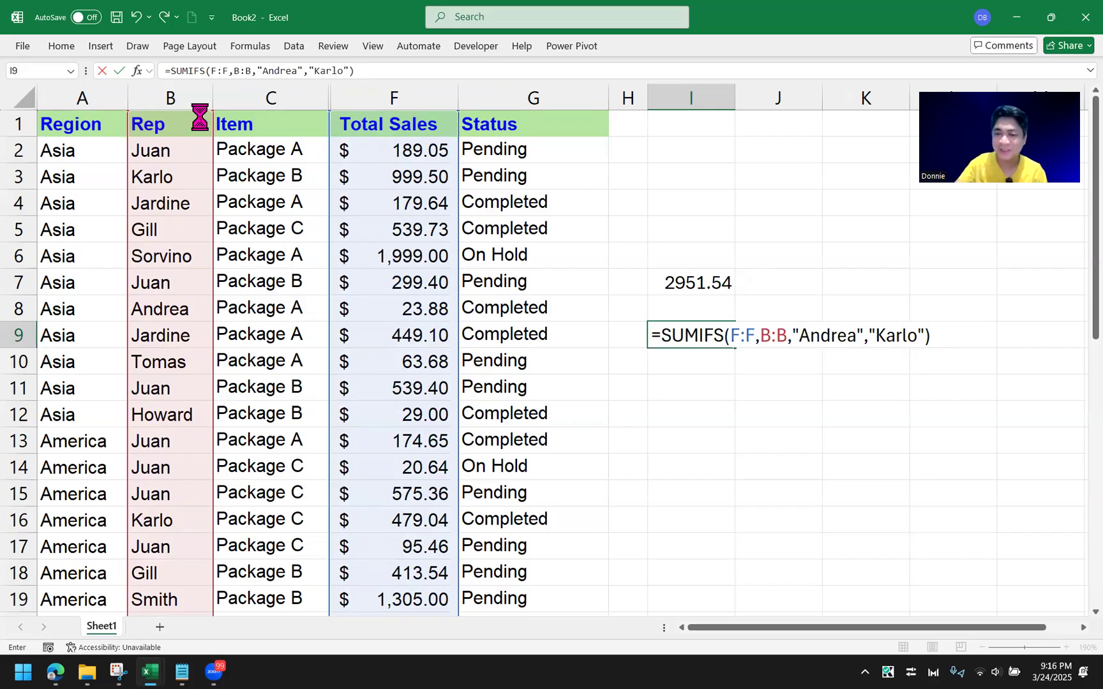
{"action": "key", "text": "Return"}
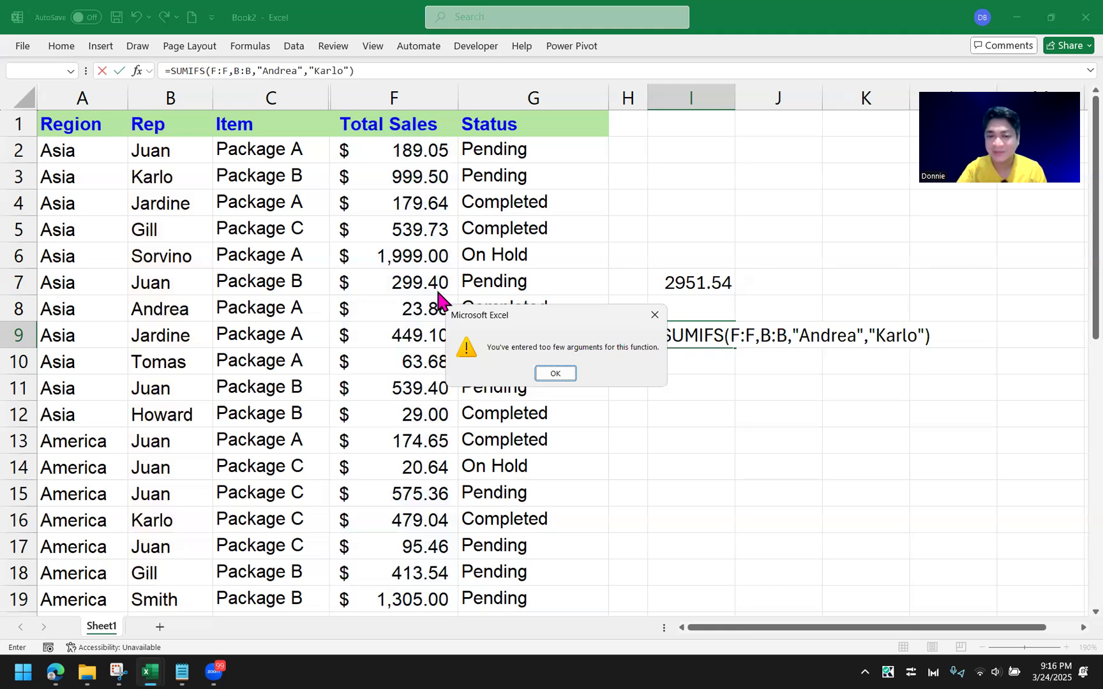
{"action": "left_click", "coordinate": [563, 373]}
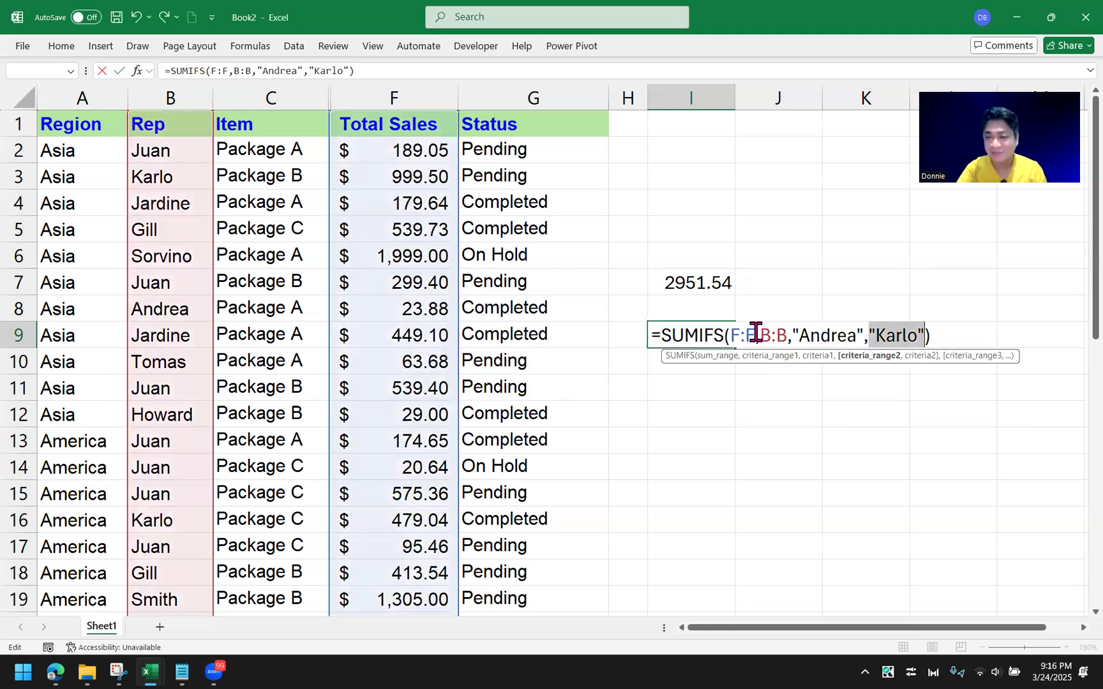
{"action": "left_click_drag", "start_coordinate": [756, 333], "coordinate": [930, 335]}
{"action": "left_click", "coordinate": [763, 333]}
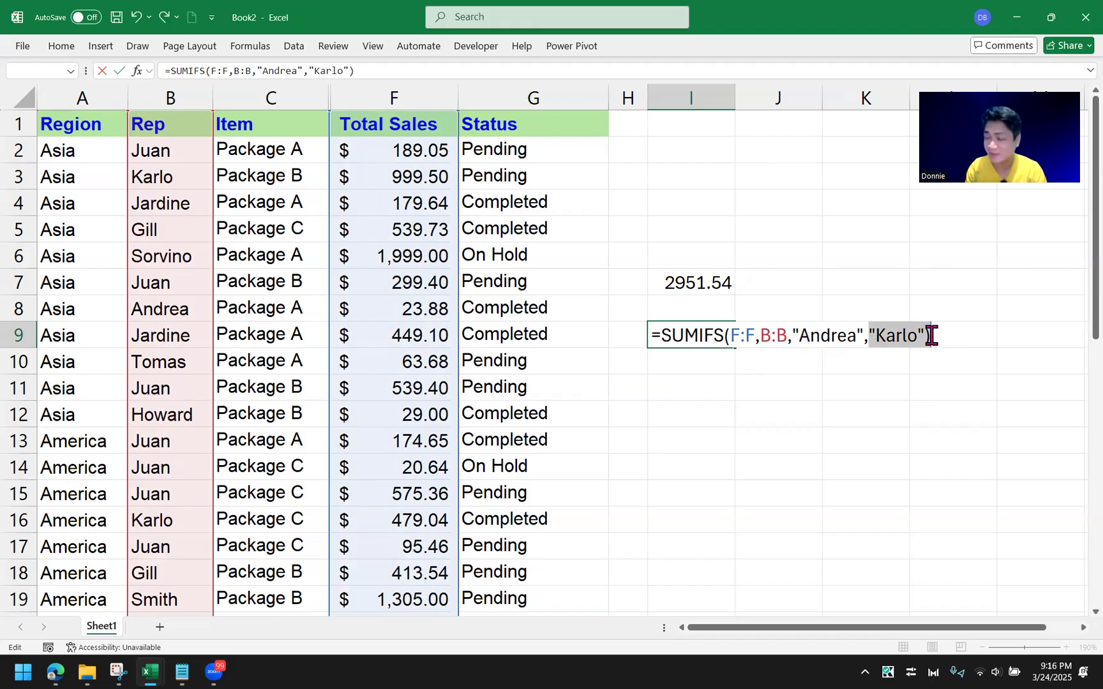
{"action": "left_click", "coordinate": [792, 336]}
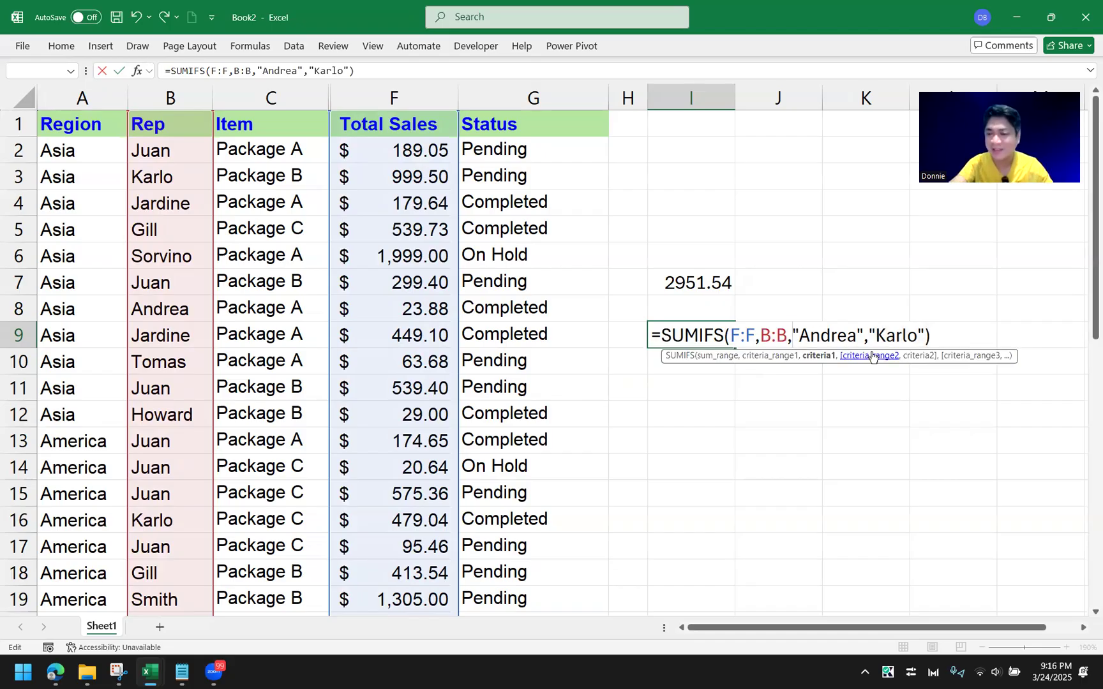
- Wrap the rep names as {"Andrea","Karlo"}, spilling 313 into I9 and 2638.54 into J9
{"action": "type", "text": "{"}
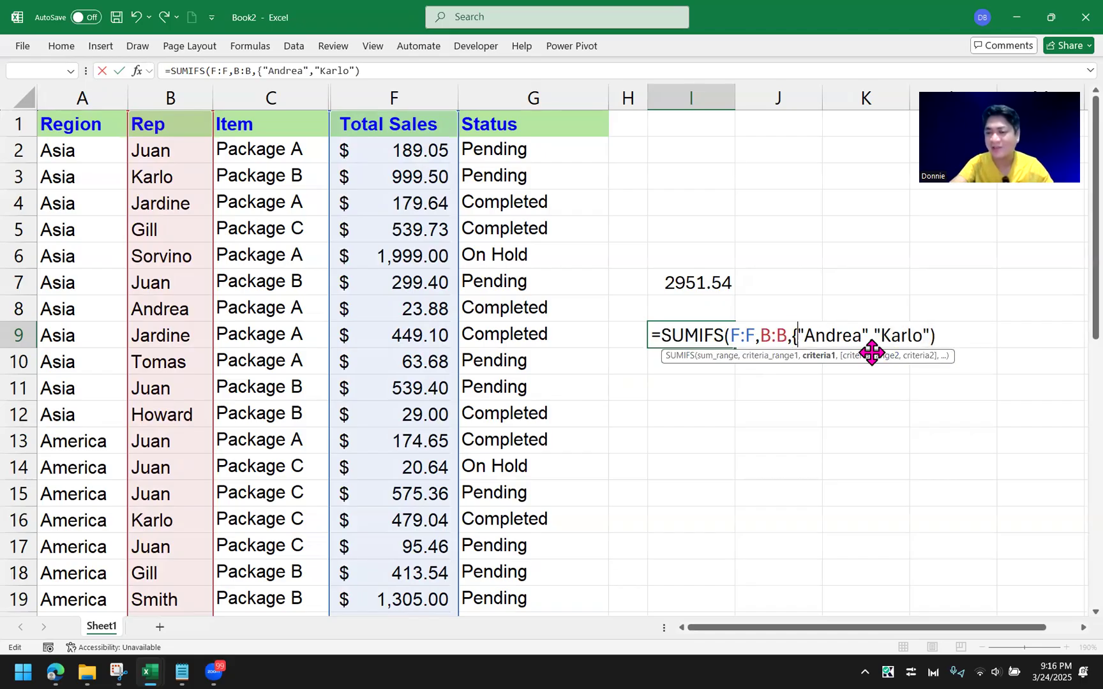
{"action": "left_click", "coordinate": [931, 334]}
{"action": "type", "text": "}"}
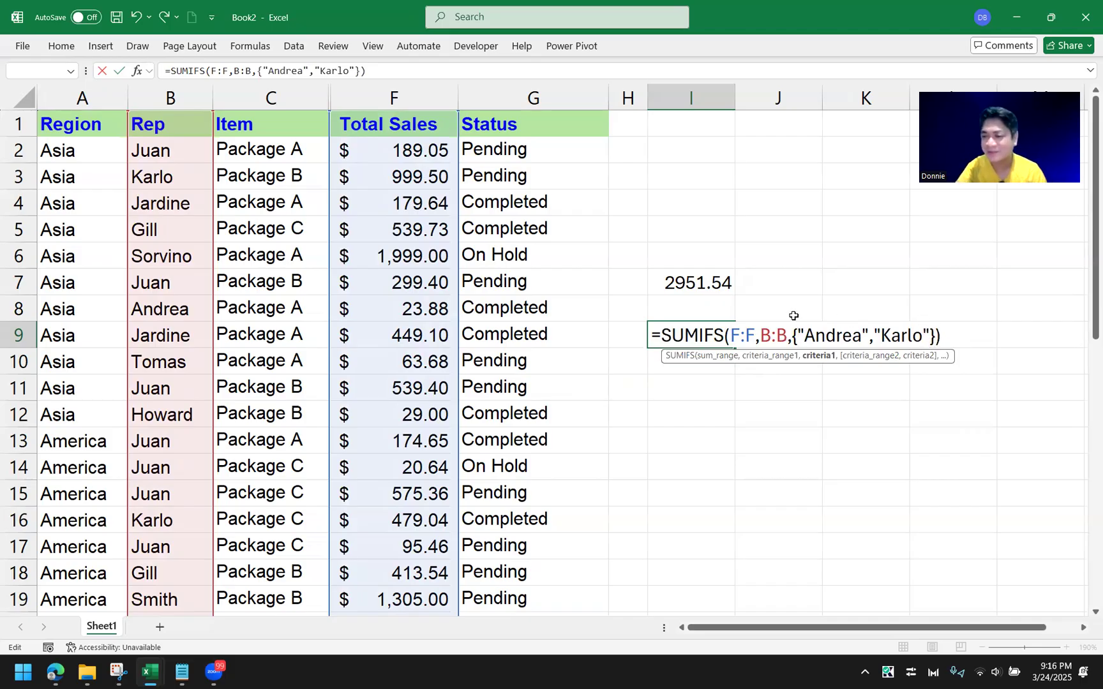
{"action": "left_click_drag", "start_coordinate": [791, 335], "coordinate": [933, 333]}
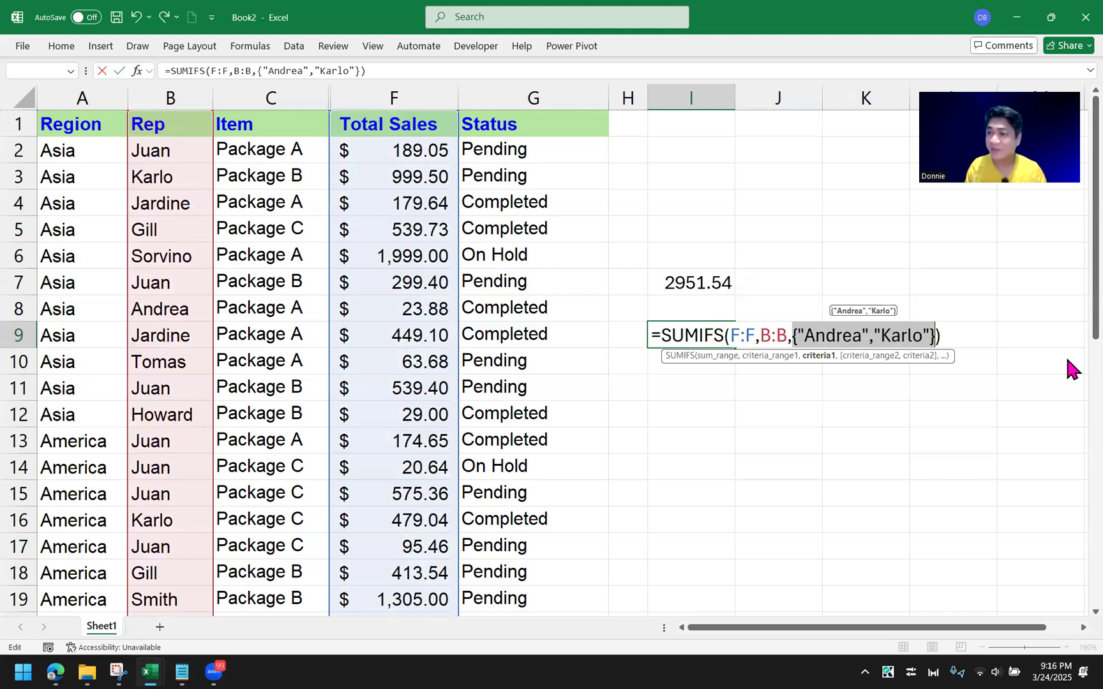
{"action": "key", "text": "Return"}
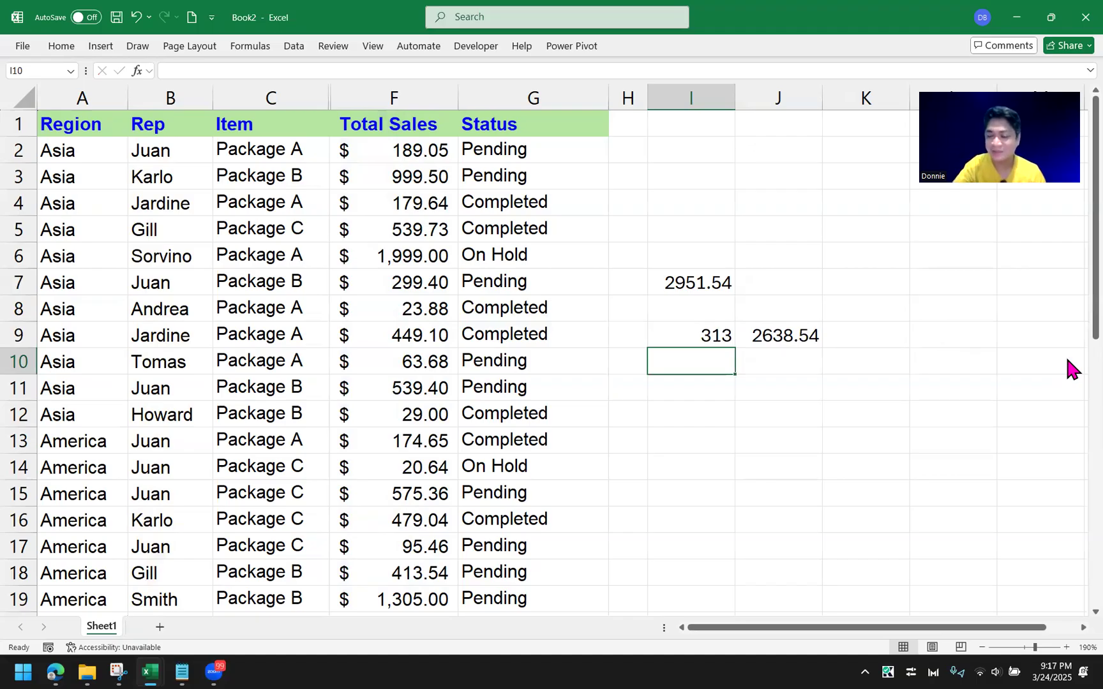
{"action": "key", "text": "Up"}
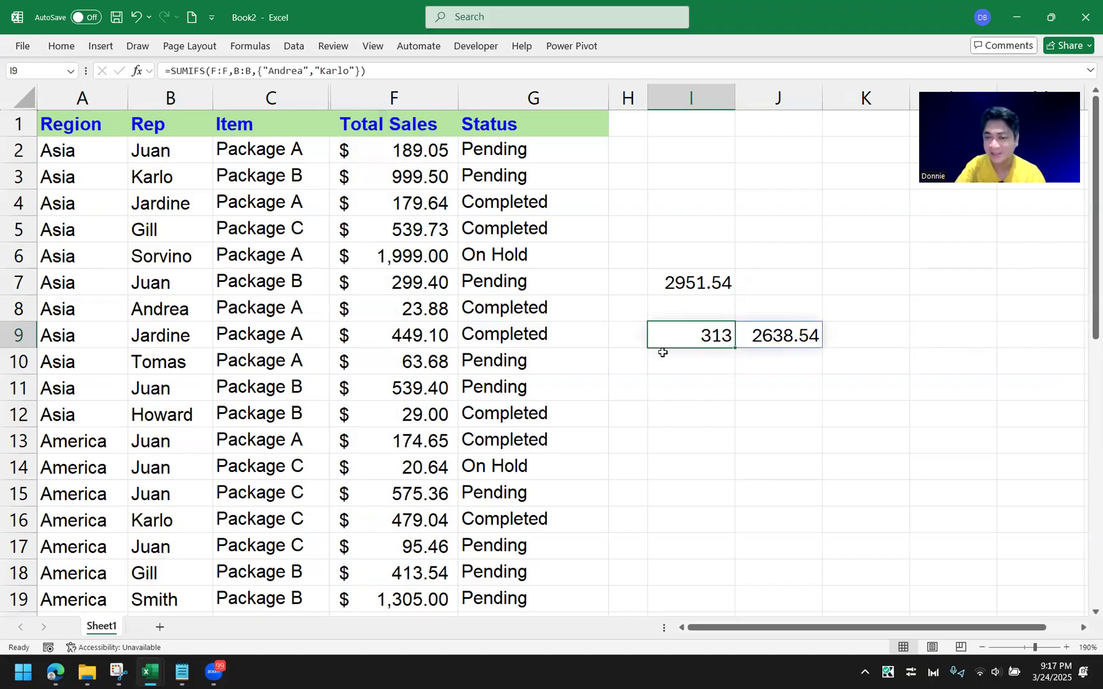
{"action": "left_click", "coordinate": [762, 341]}
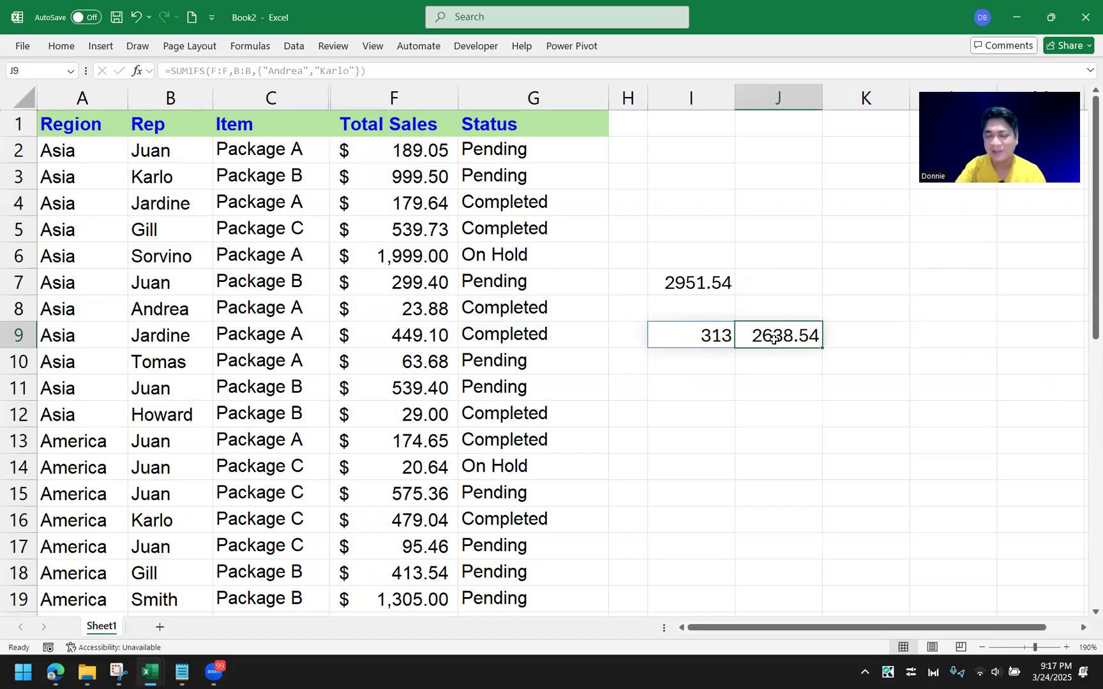
{"action": "double_click", "coordinate": [686, 343]}
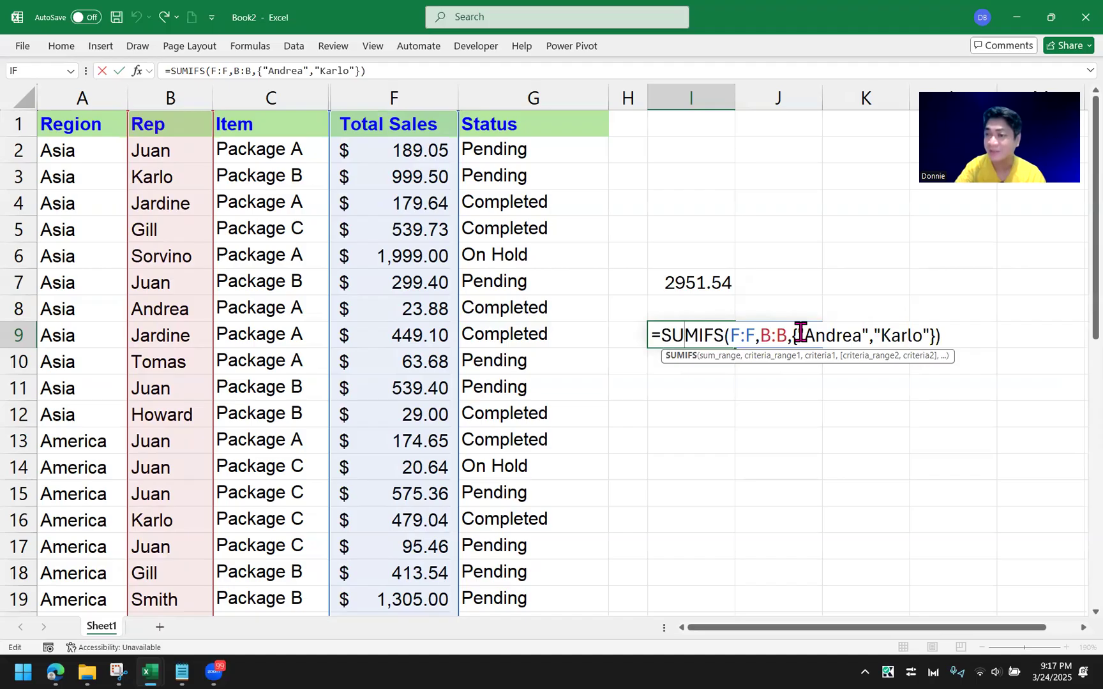
- Wrap I9's array SUMIFS in SUM( ) so it returns a single total of 2951.54
{"action": "key", "text": "Return"}
{"action": "left_click", "coordinate": [684, 333]}
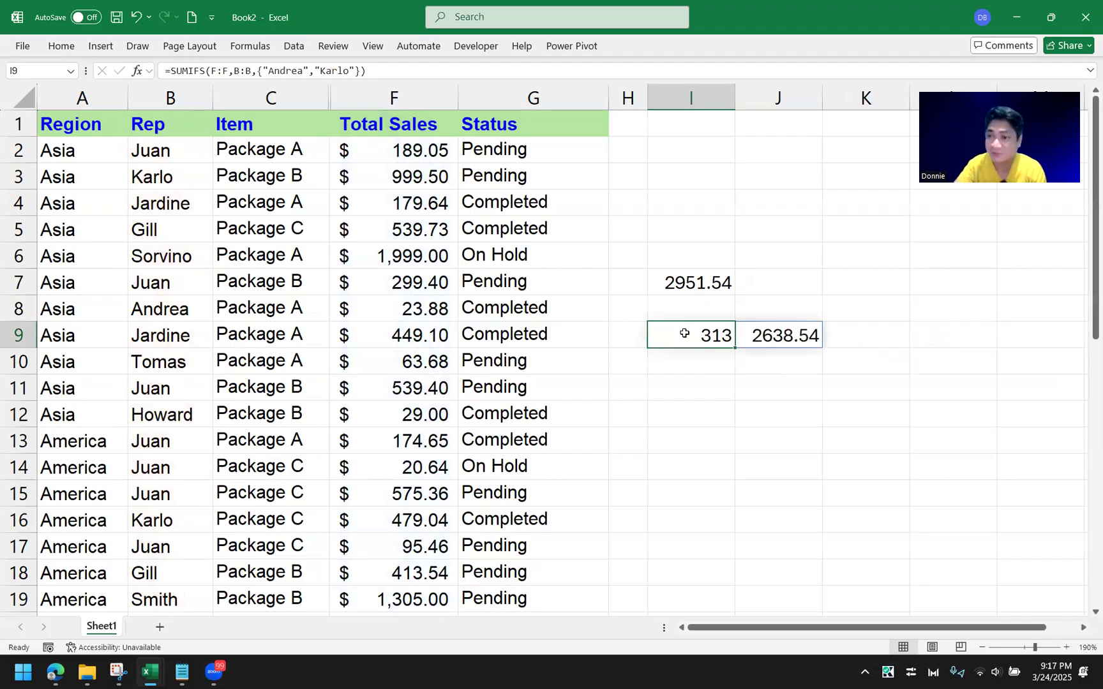
{"action": "double_click", "coordinate": [684, 333]}
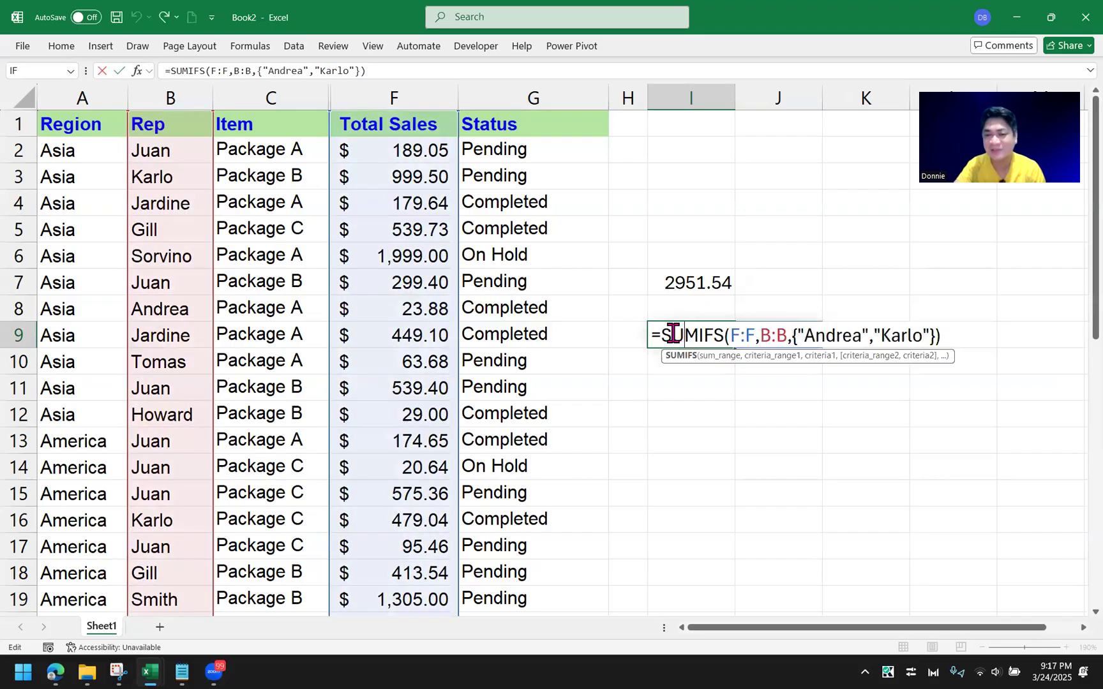
{"action": "left_click", "coordinate": [662, 333]}
{"action": "type", "text": "SUM"}
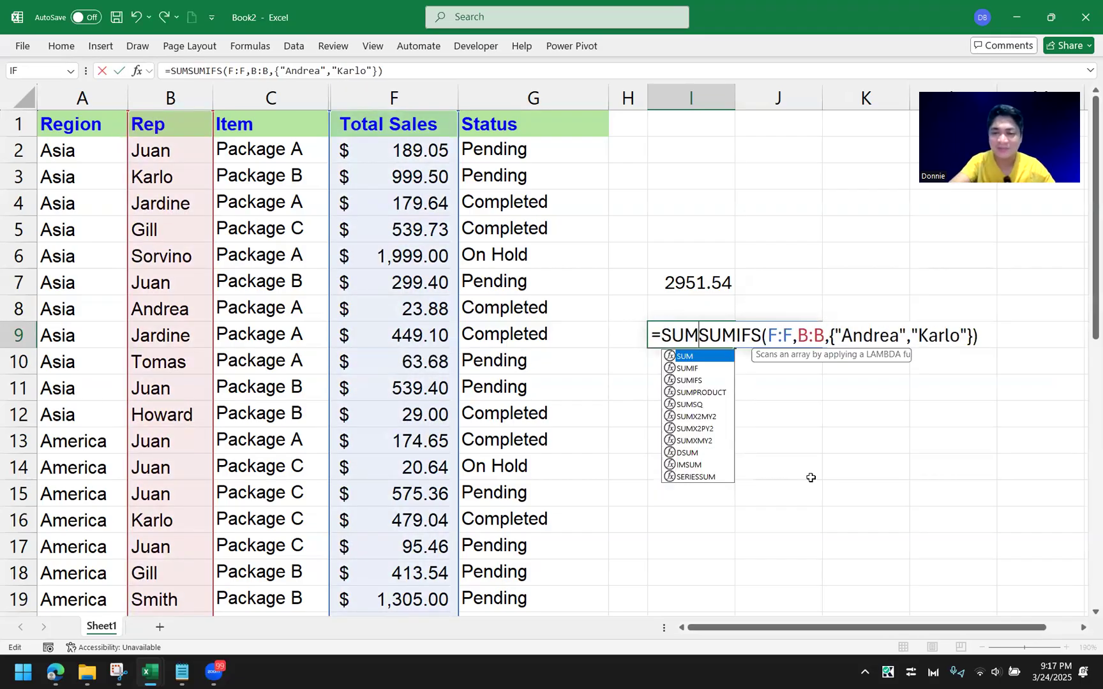
{"action": "type", "text": "("}
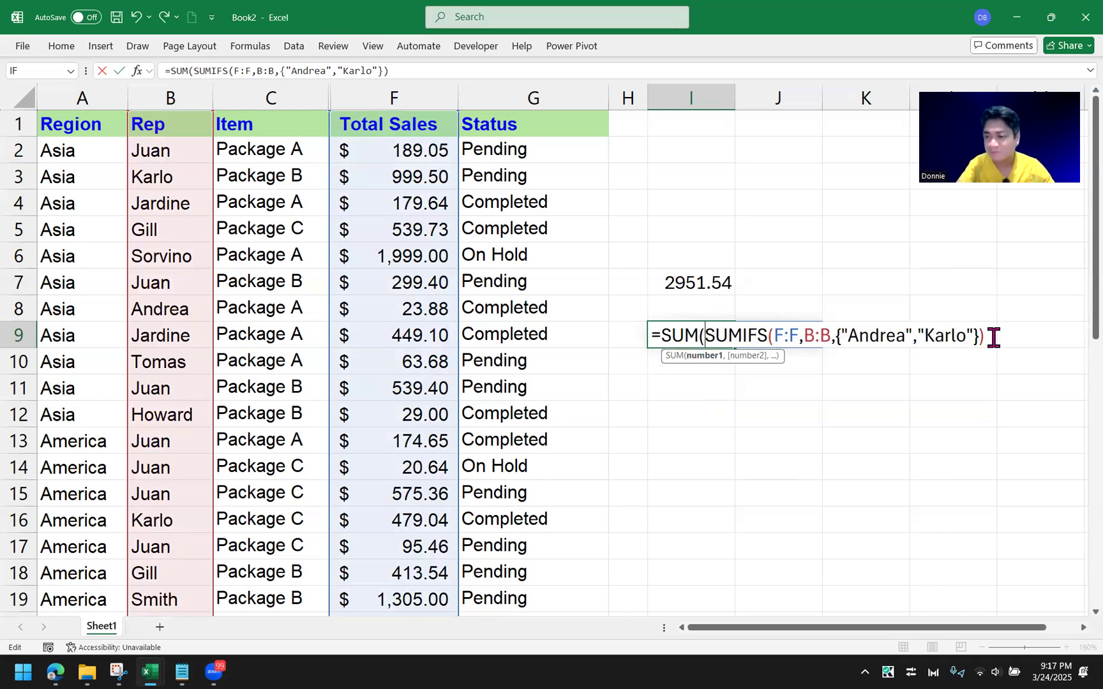
{"action": "type", "text": ")"}
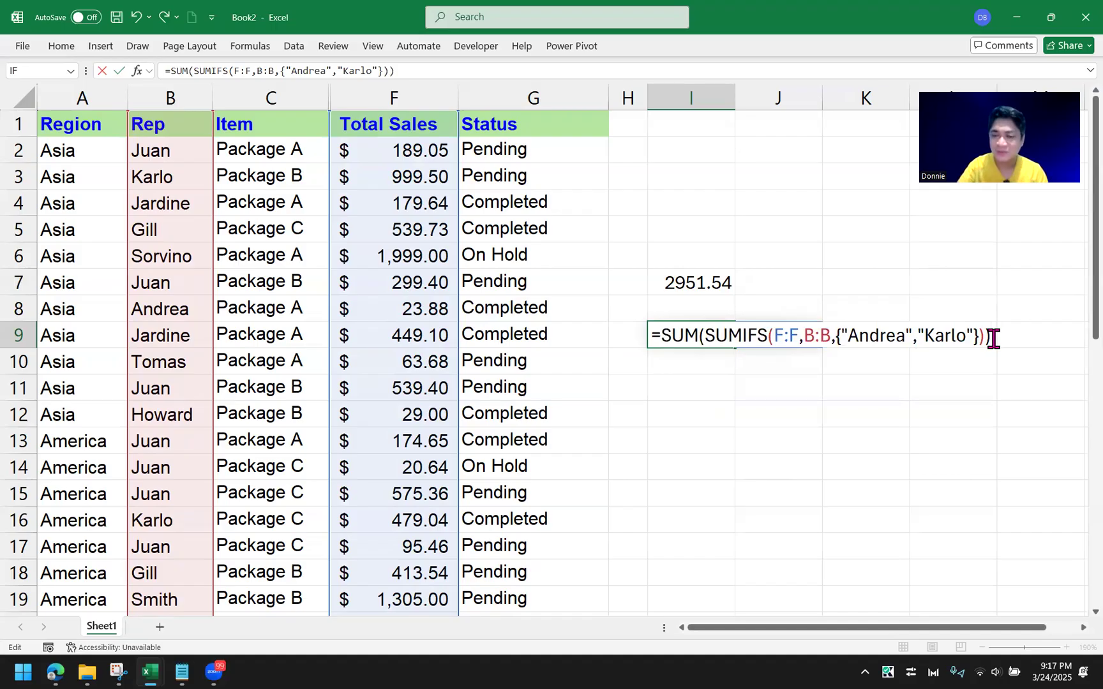
{"action": "key", "text": "Return"}
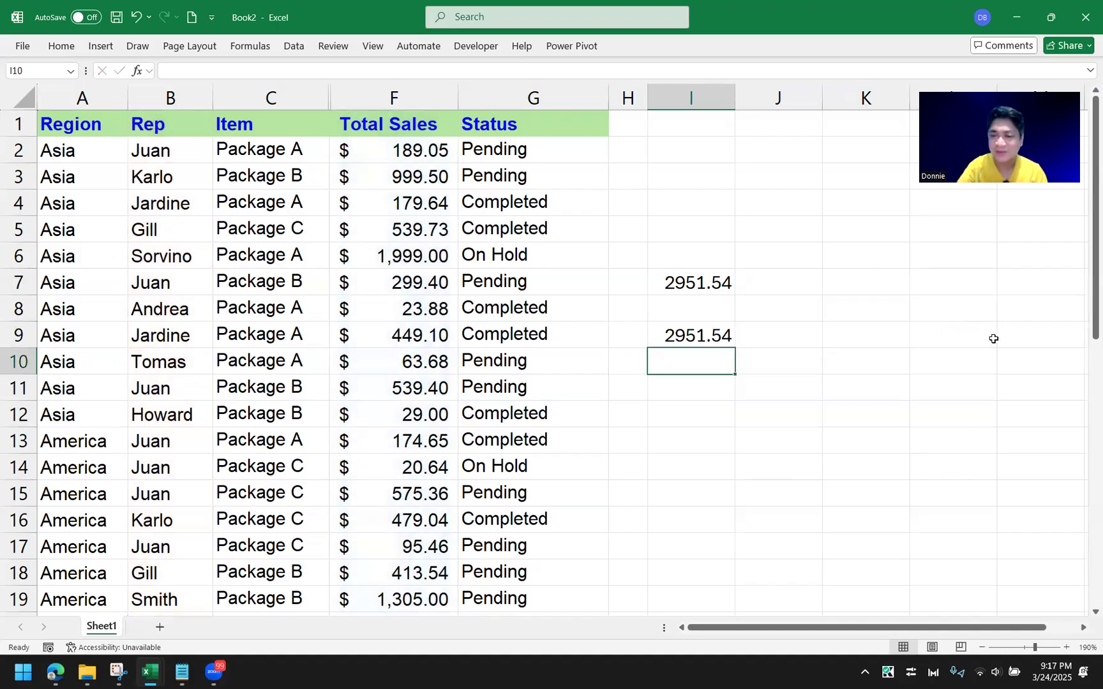
- Open I7's formula for comparison and leave it unchanged
{"action": "left_click", "coordinate": [706, 283]}
{"action": "double_click", "coordinate": [706, 282]}
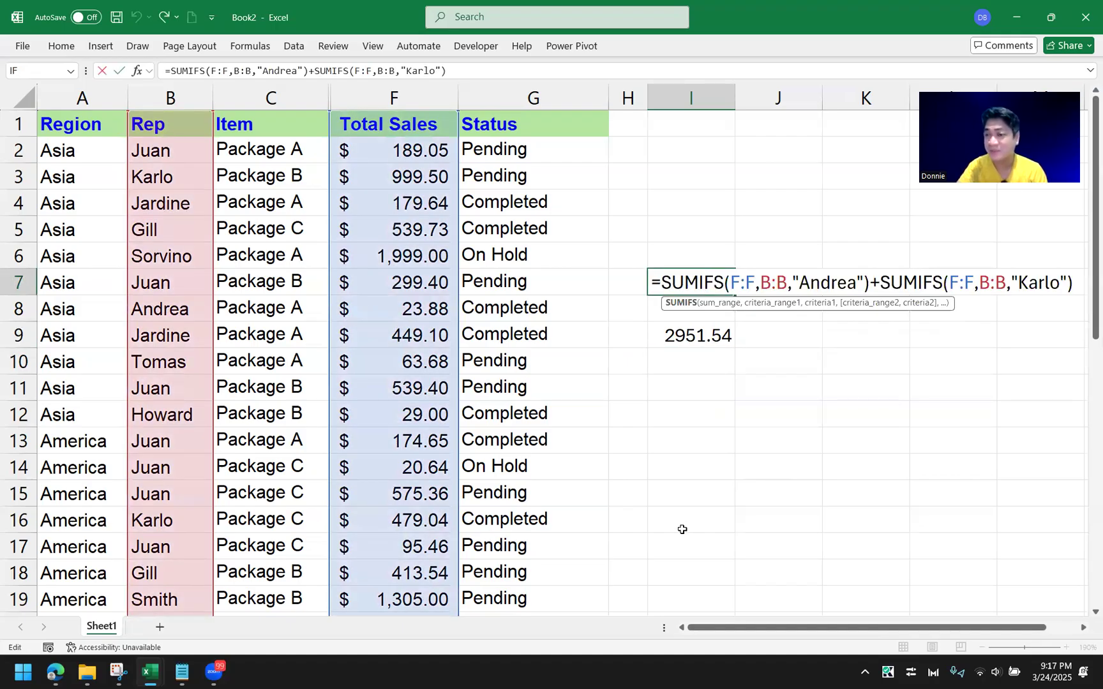
{"action": "key", "text": "Return"}
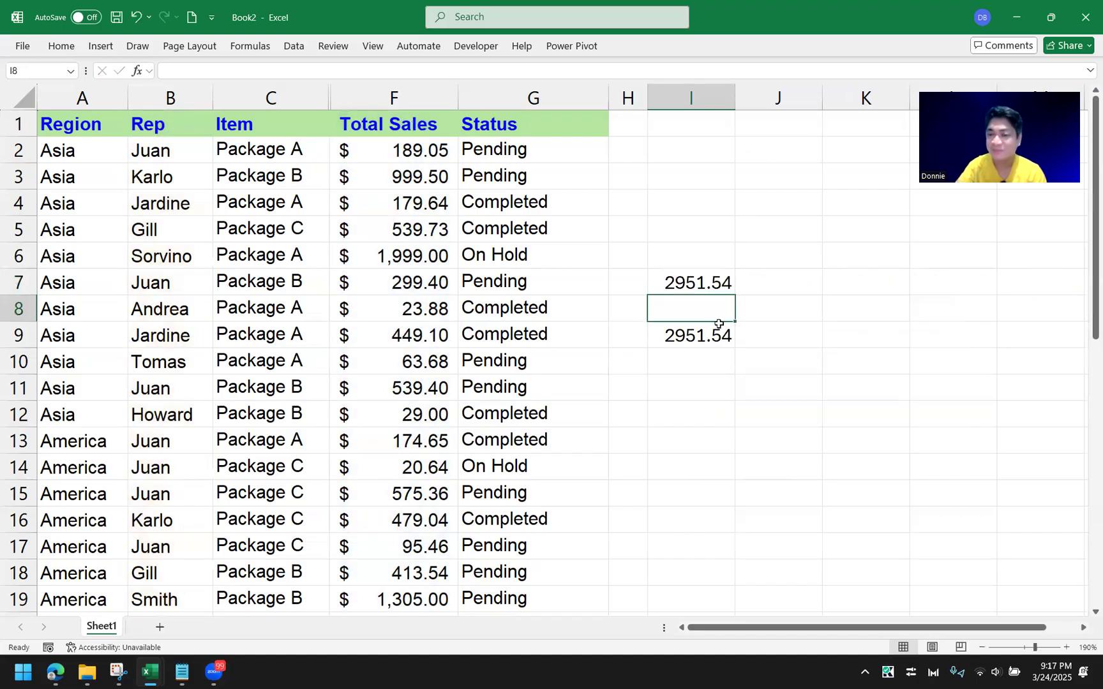
- Add "Tomas" to I9's array criteria, raising the total to 4154.65, then select the formula text
{"action": "left_click", "coordinate": [705, 337]}
{"action": "double_click", "coordinate": [704, 337]}
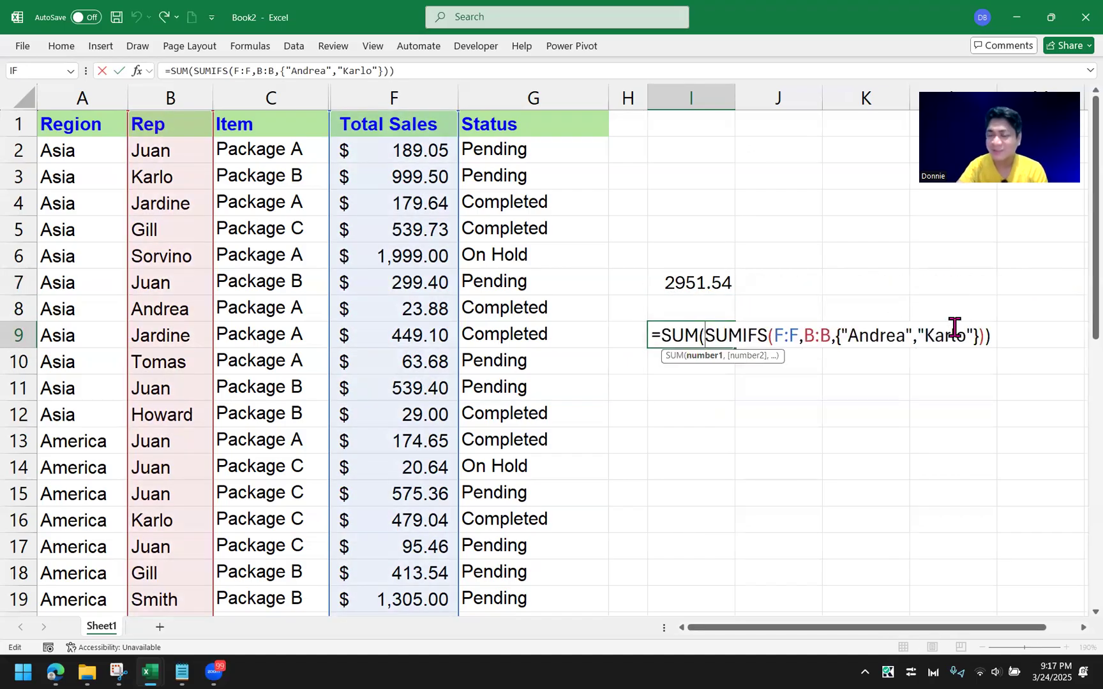
{"action": "left_click", "coordinate": [974, 336]}
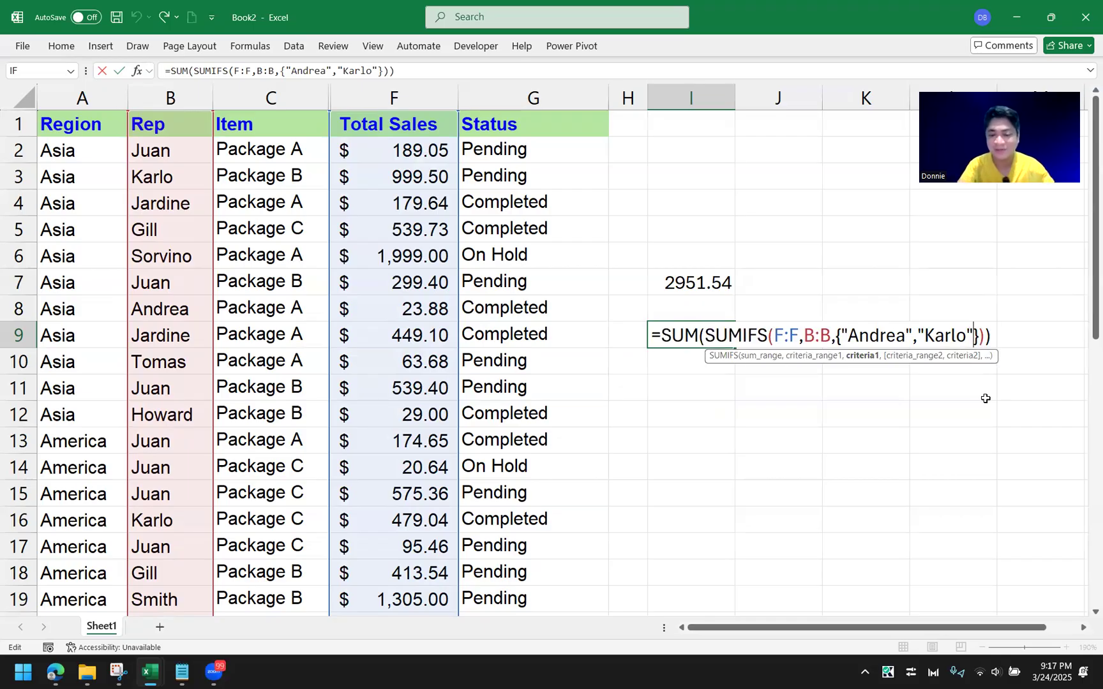
{"action": "type", "text": ",\"To"}
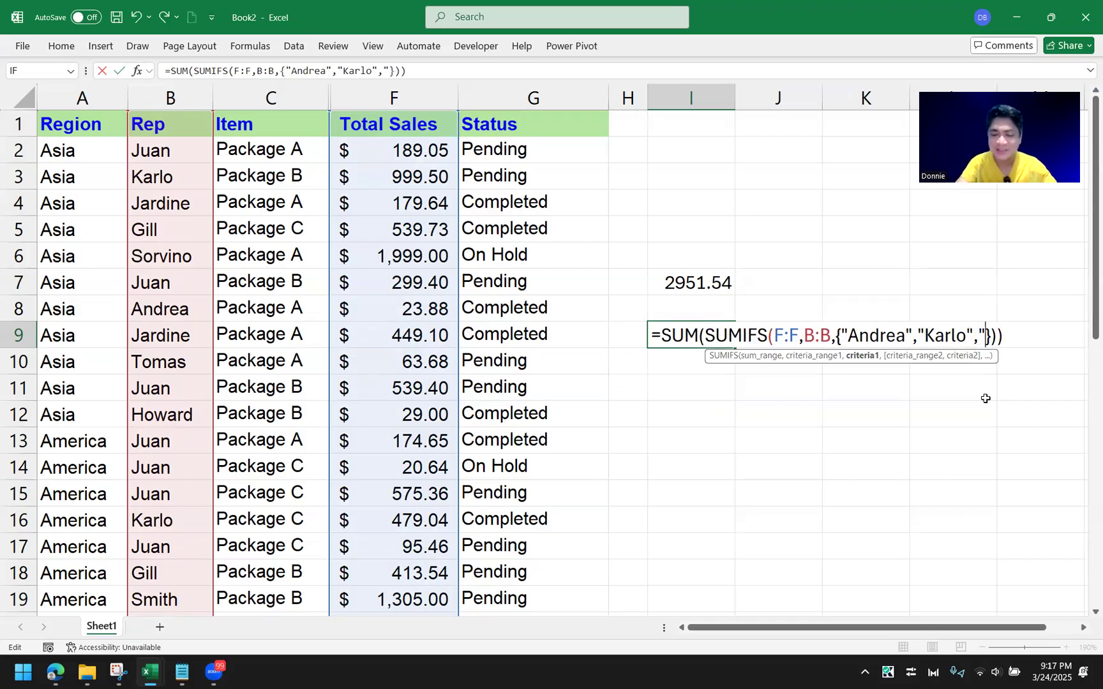
{"action": "type", "text": "mas\""}
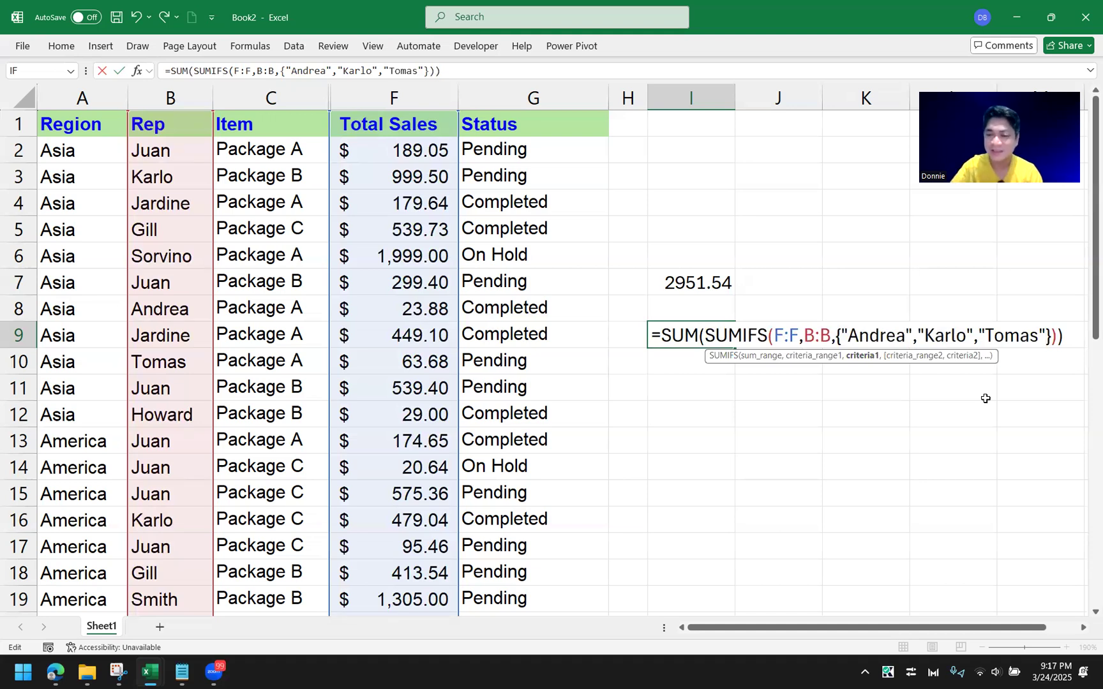
{"action": "key", "text": "Return"}
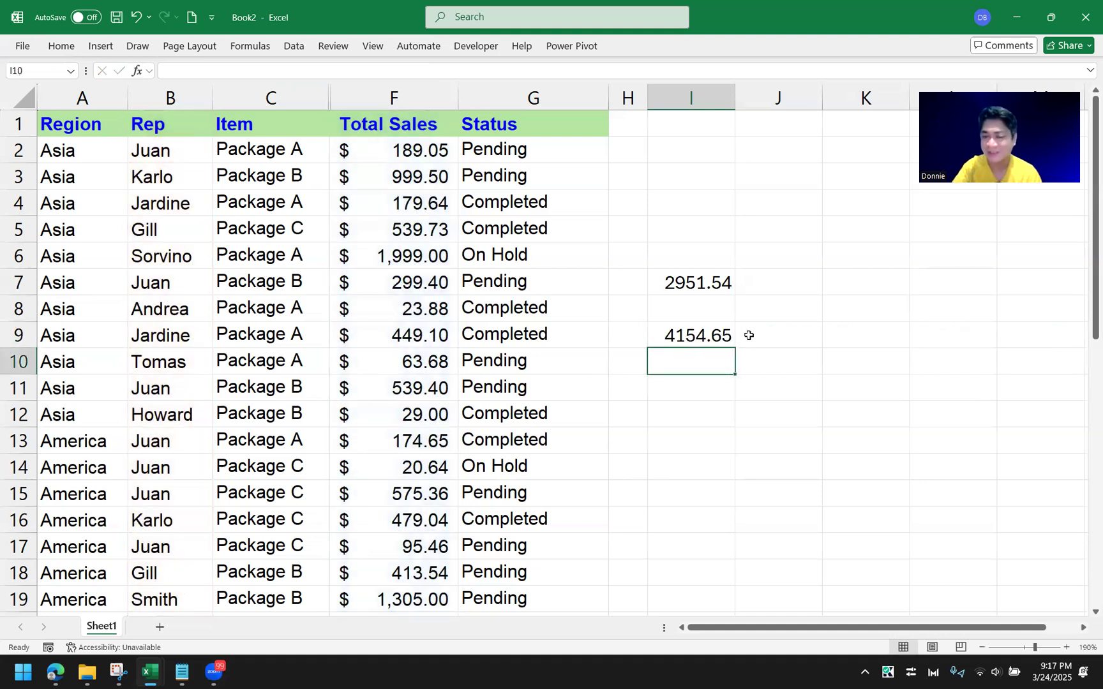
{"action": "double_click", "coordinate": [718, 336]}
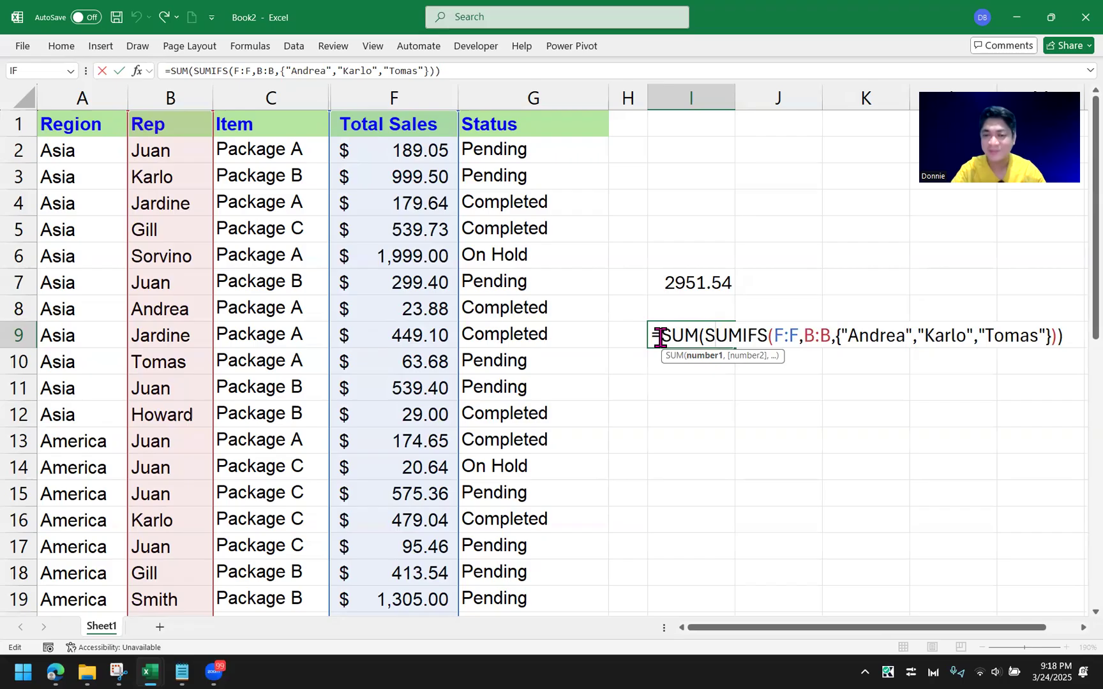
{"action": "left_click_drag", "start_coordinate": [660, 336], "coordinate": [1086, 337]}
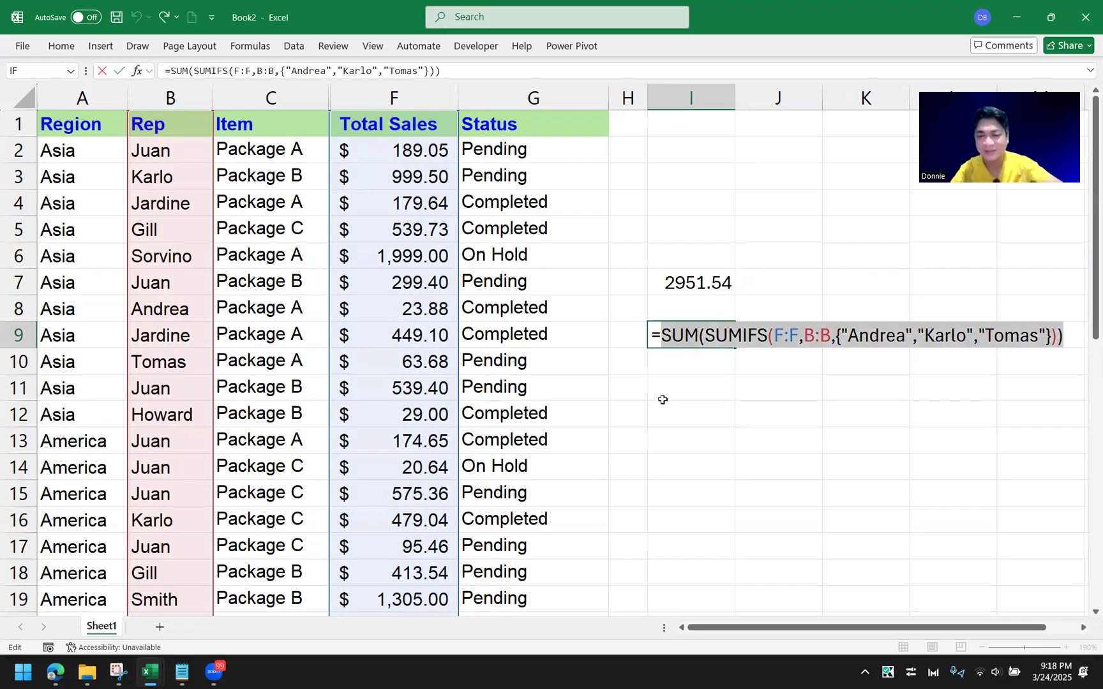
- Copy I9's formula, commit it at 4154.65, and paste it into I11
{"action": "key", "text": "ctrl+c"}
{"action": "key", "text": "Return"}
{"action": "left_click", "coordinate": [699, 389]}
{"action": "type", "text": "="}
{"action": "key", "text": "ctrl+v"}
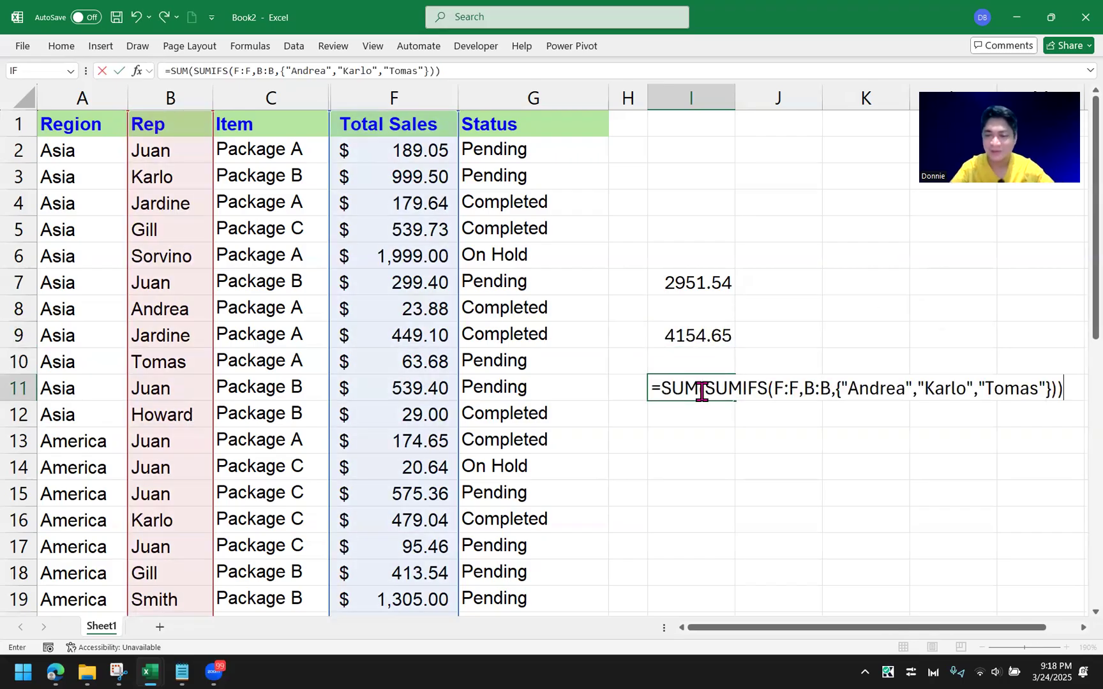
- Empty the braces in I11, dismiss the errors, discard the I11 formula, and recheck I9
{"action": "left_click_drag", "start_coordinate": [839, 389], "coordinate": [1048, 389]}
{"action": "key", "text": "BackSpace"}
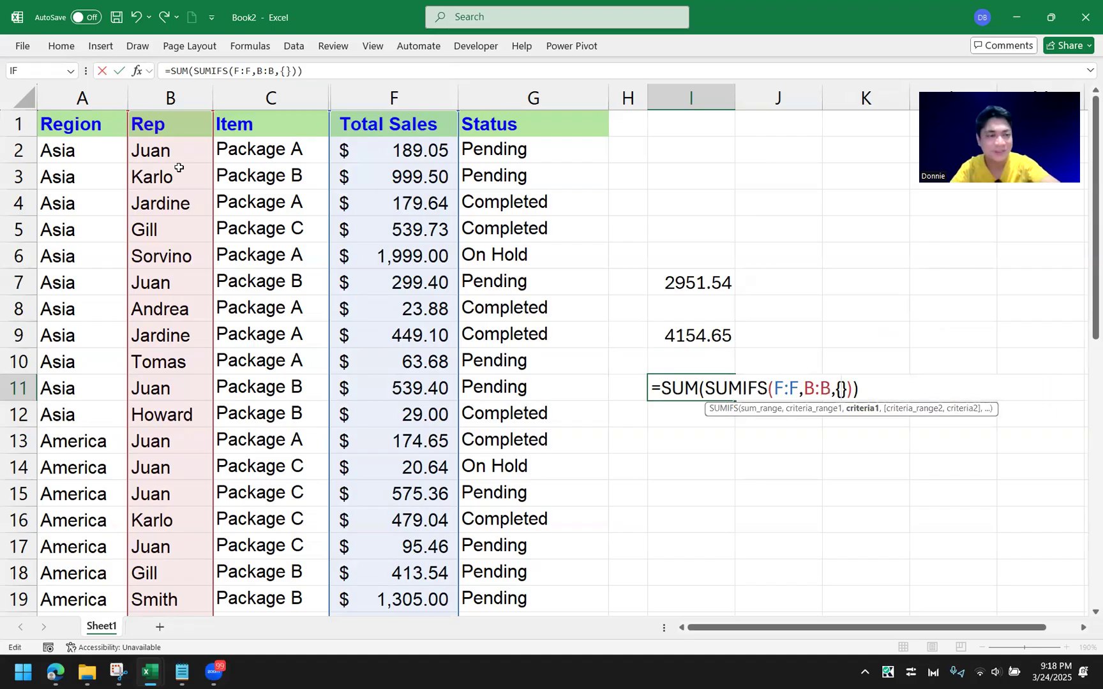
{"action": "left_click", "coordinate": [180, 315]}
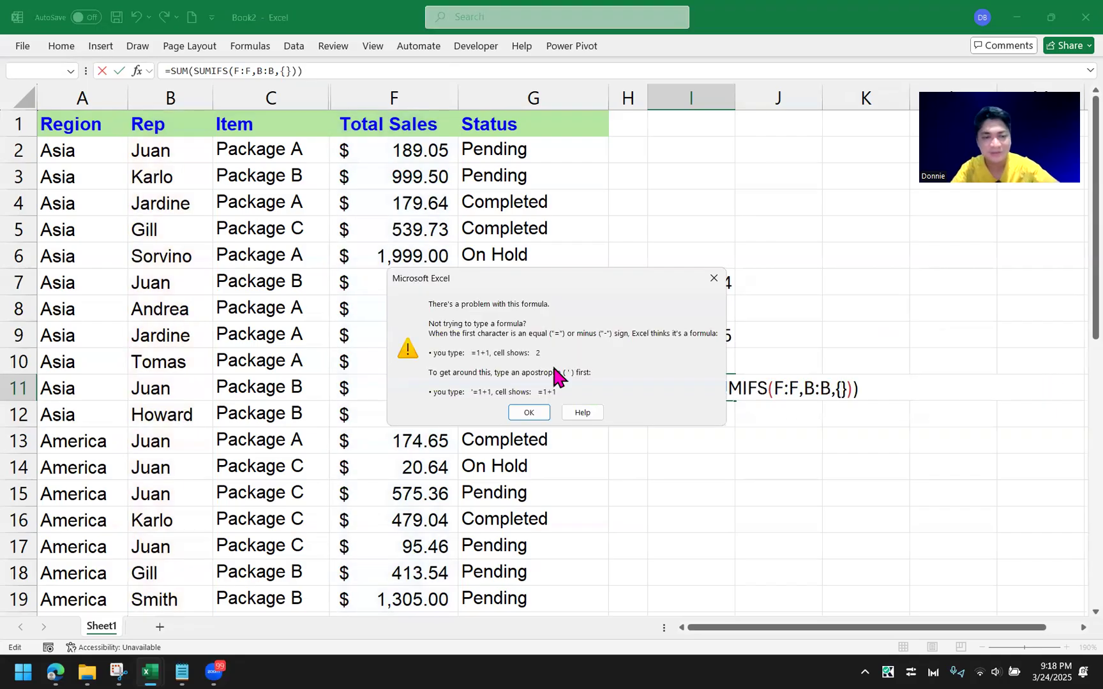
{"action": "left_click", "coordinate": [529, 413]}
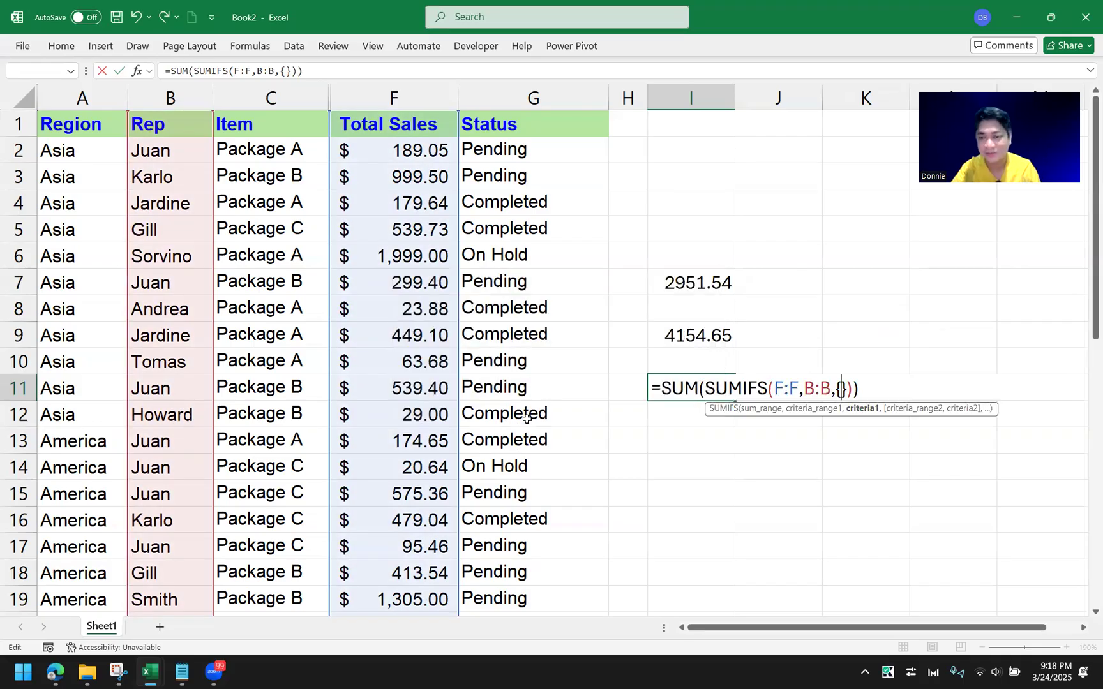
{"action": "left_click", "coordinate": [155, 312]}
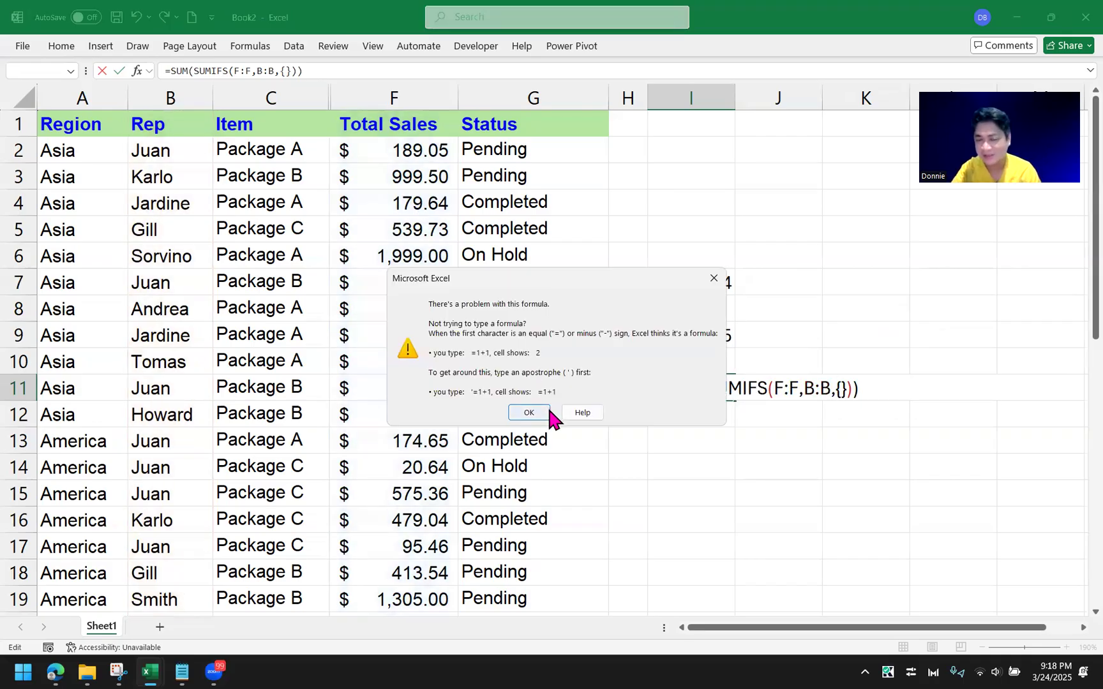
{"action": "left_click", "coordinate": [547, 407]}
{"action": "left_click", "coordinate": [510, 258]}
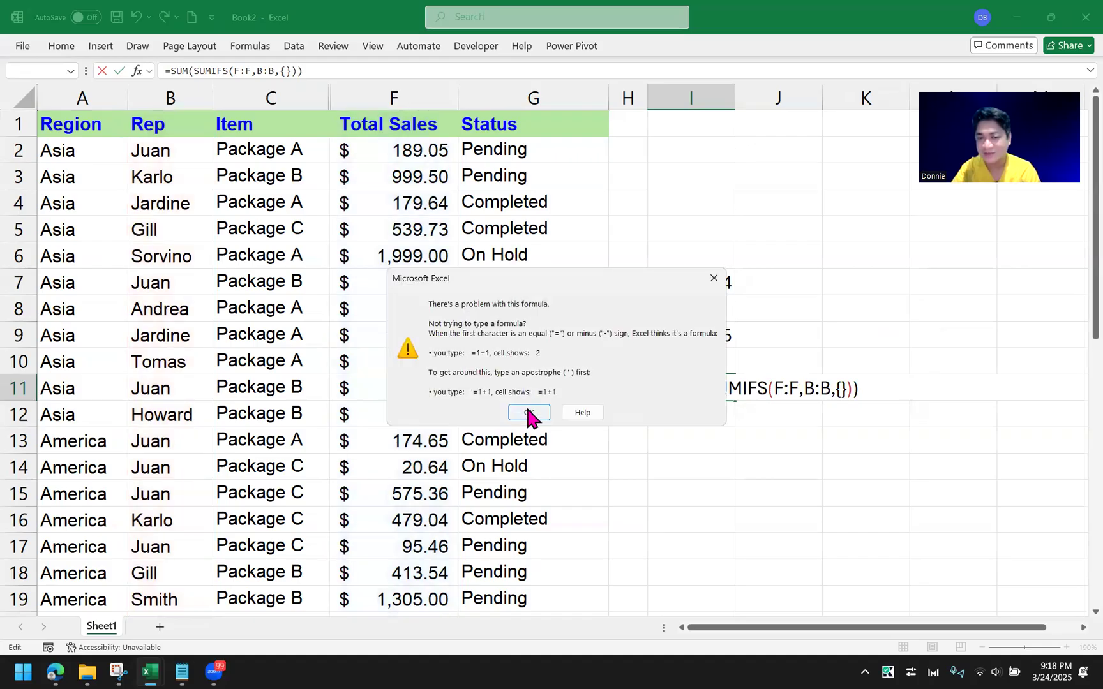
{"action": "left_click", "coordinate": [529, 409]}
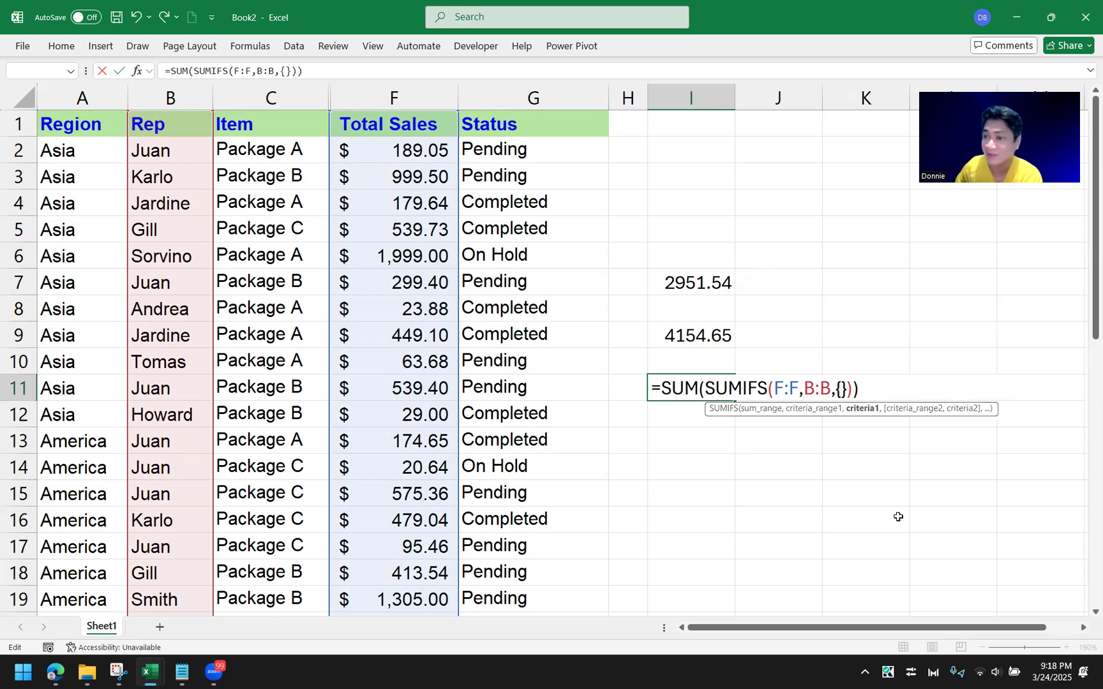
{"action": "key", "text": "Escape"}
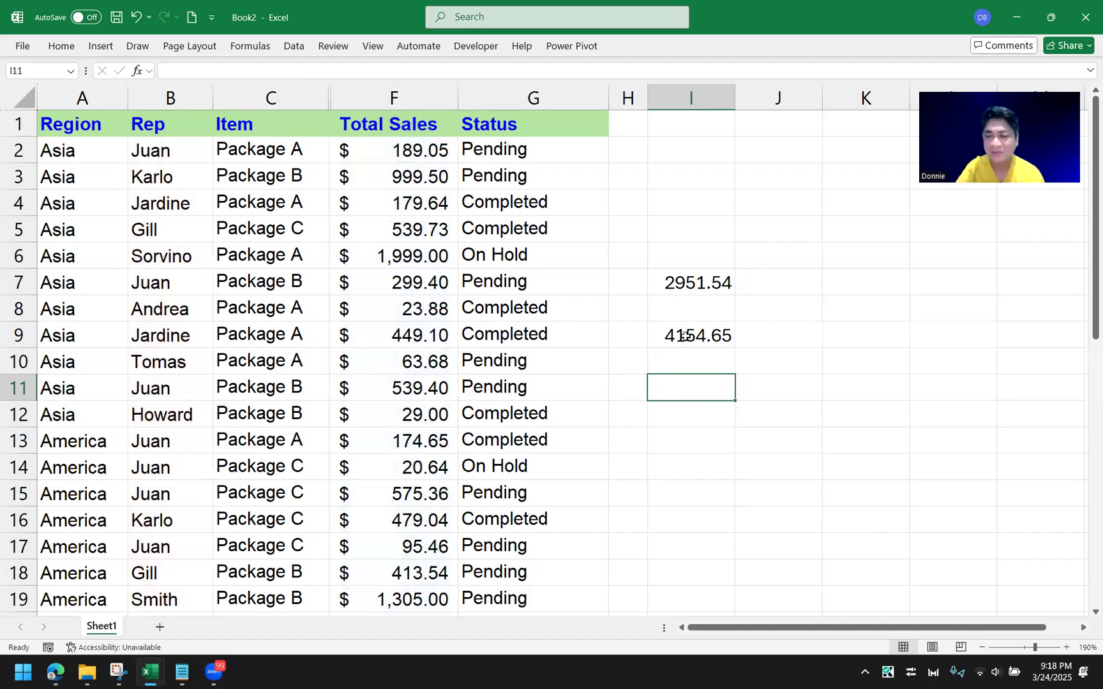
{"action": "double_click", "coordinate": [686, 337]}
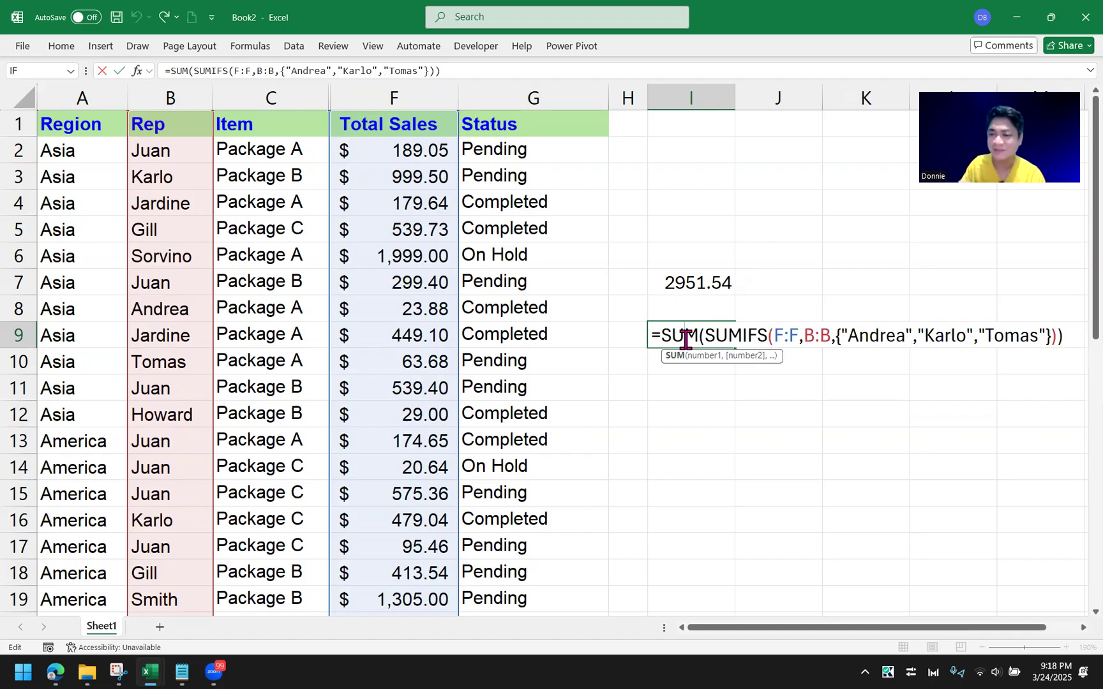
{"action": "key", "text": "Return"}
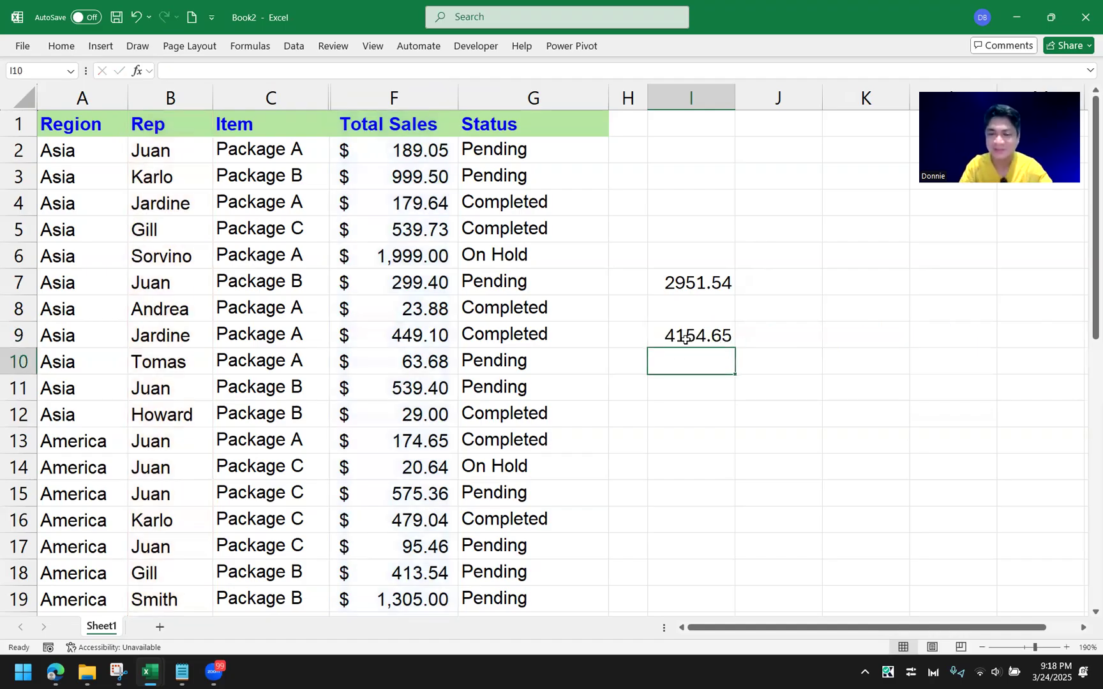
- Enter =COUNTIFS(B:B,{"Karlo","Andrea","Tomas"}) in I11, spilling counts 4, 4 and 2 across I11:K11
{"action": "key", "text": "Down"}
{"action": "type", "text": "=COUNT"}
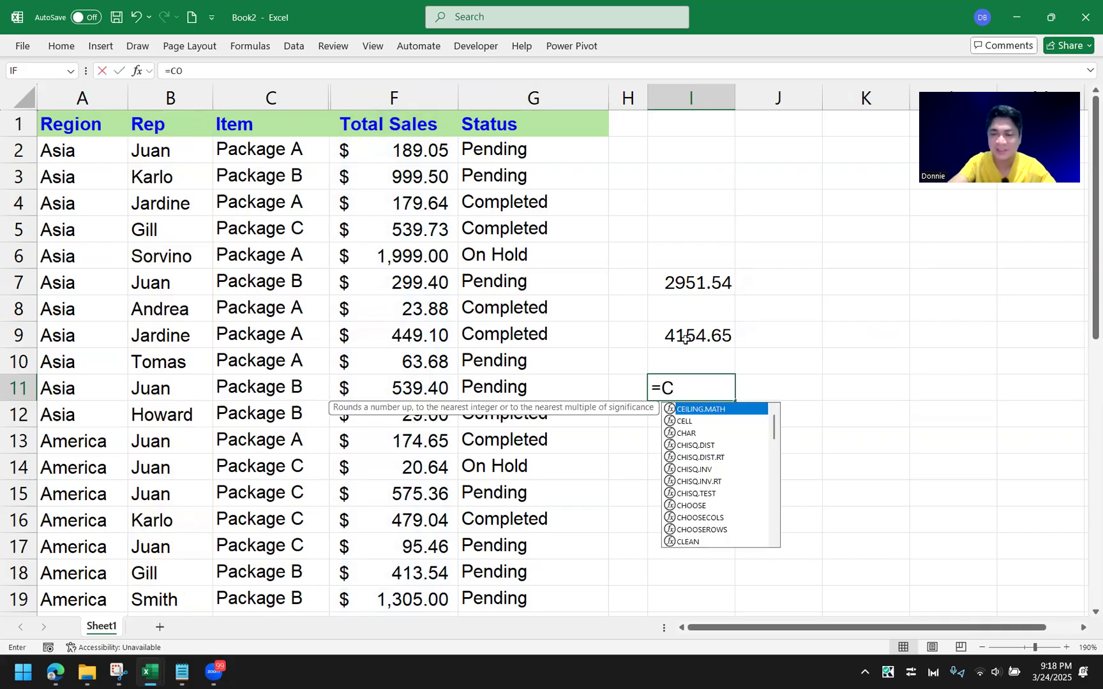
{"action": "type", "text": "IFS("}
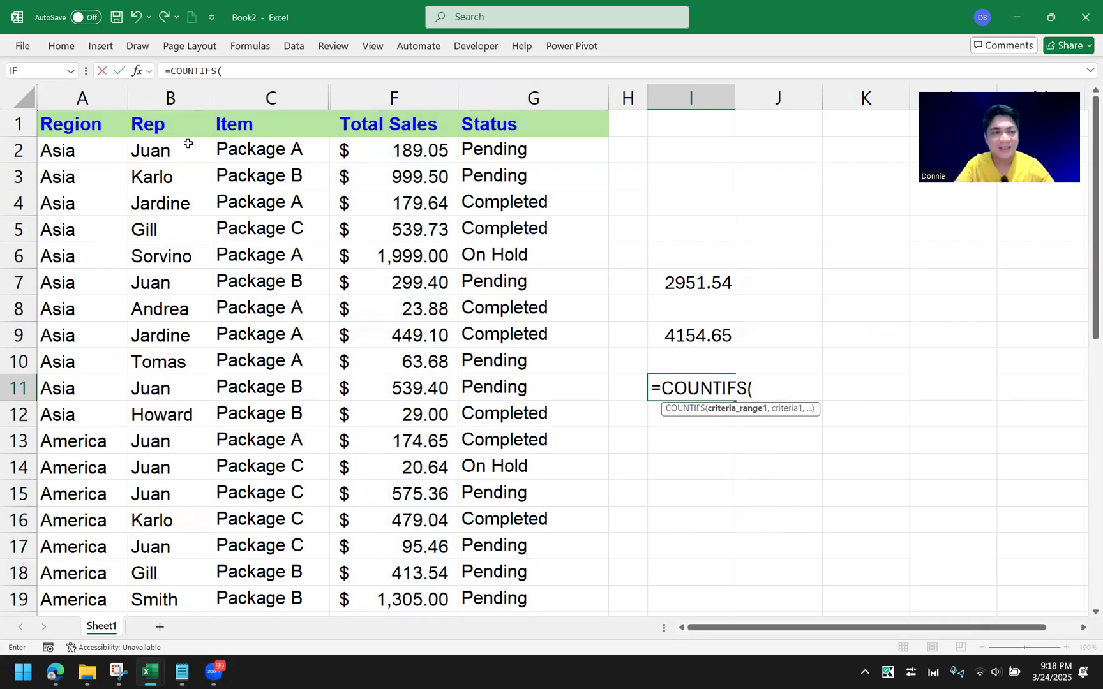
{"action": "left_click", "coordinate": [187, 99]}
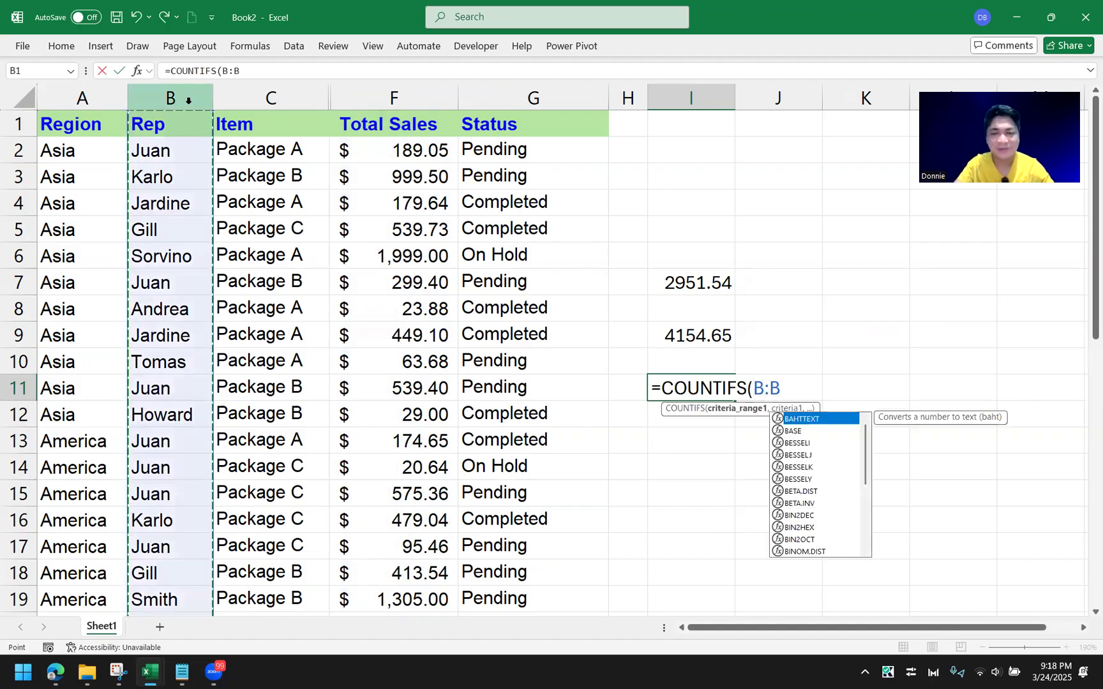
{"action": "type", "text": ",{"}
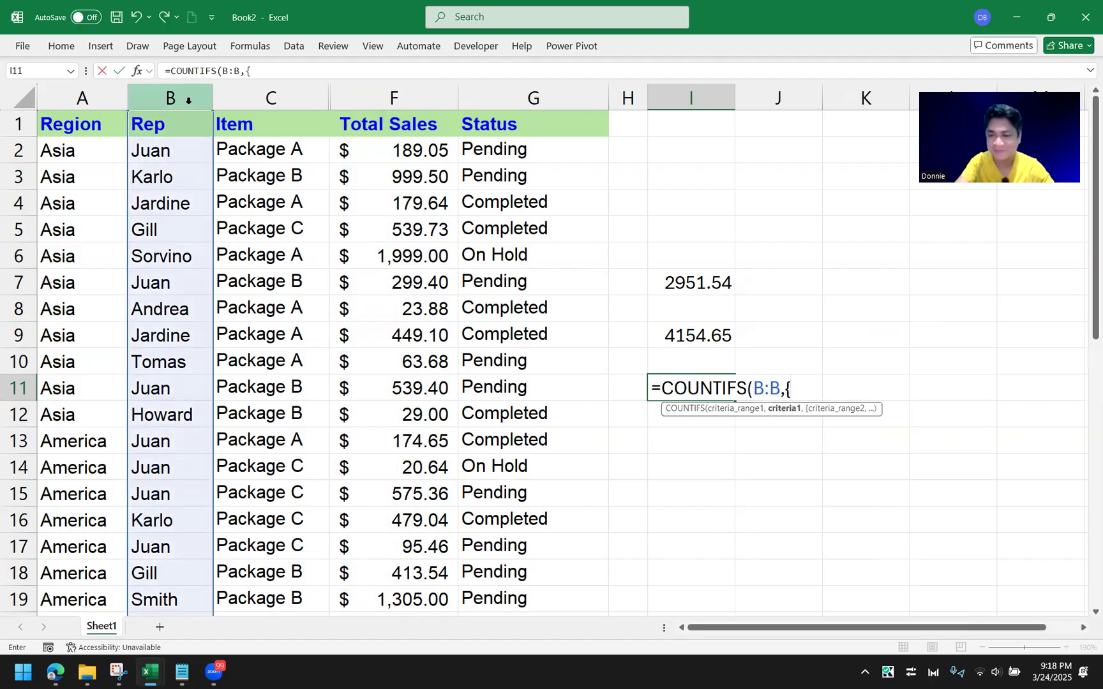
{"action": "type", "text": "\"Karlo\""}
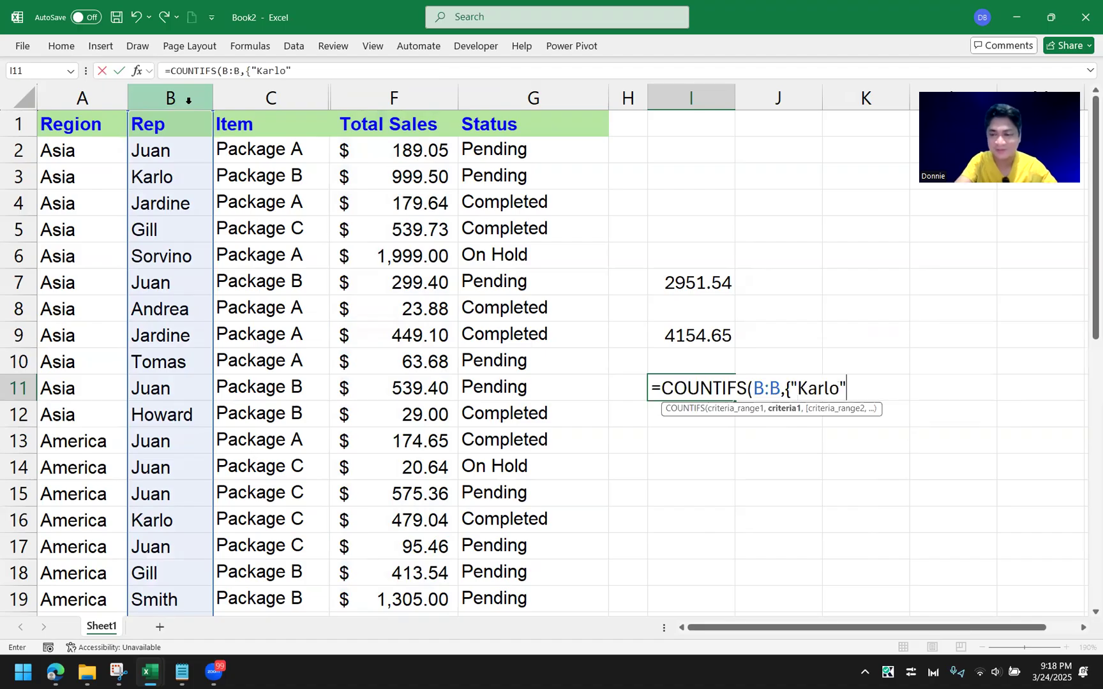
{"action": "type", "text": ",\"And"}
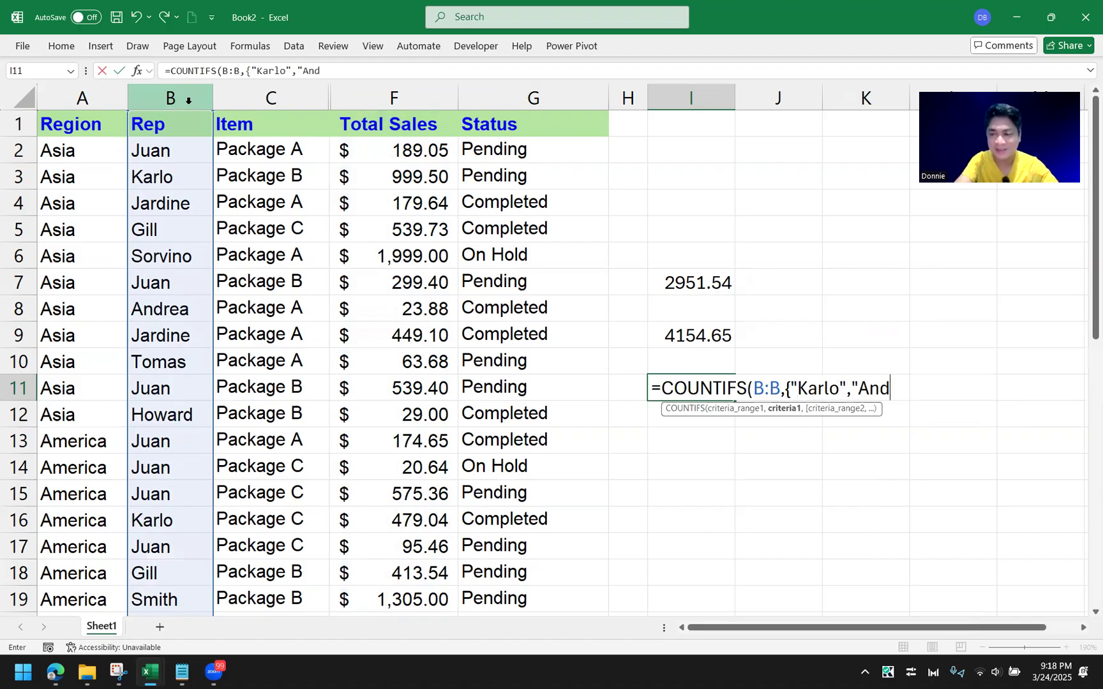
{"action": "type", "text": "rea\",\"Tomas"}
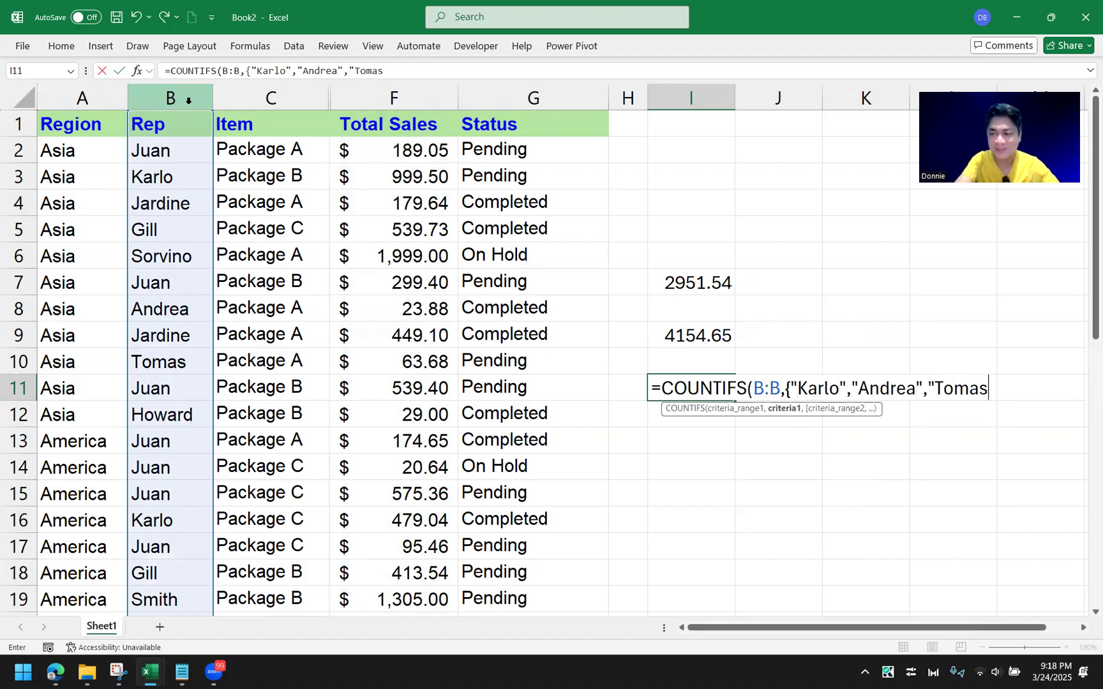
{"action": "type", "text": "\"})"}
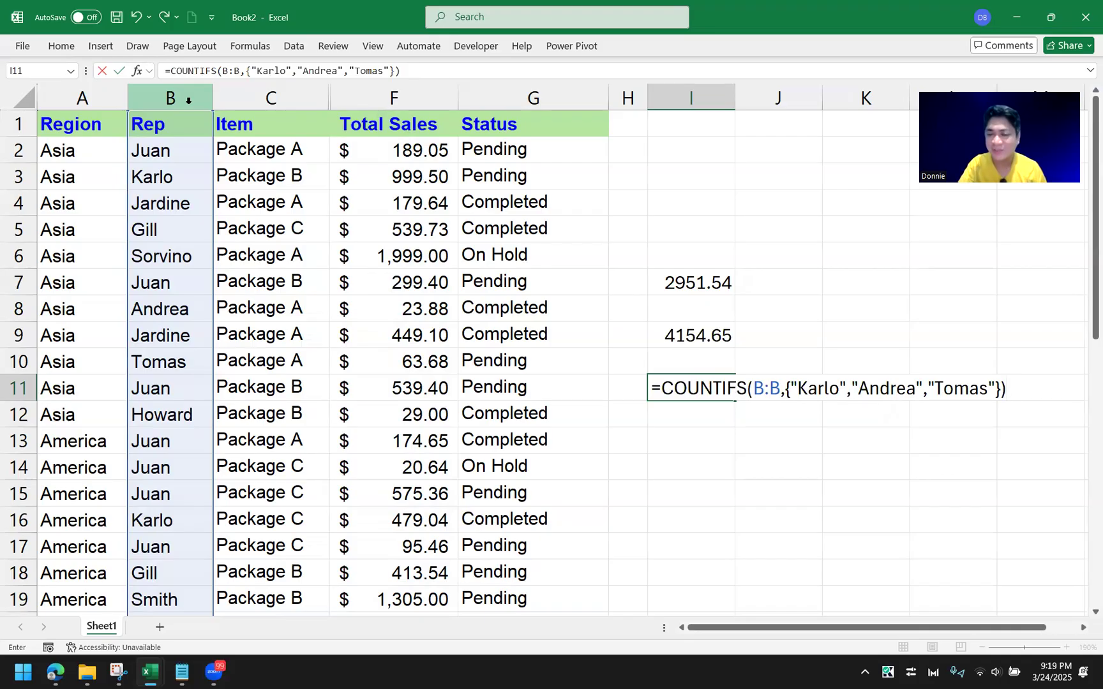
{"action": "key", "text": "Return"}
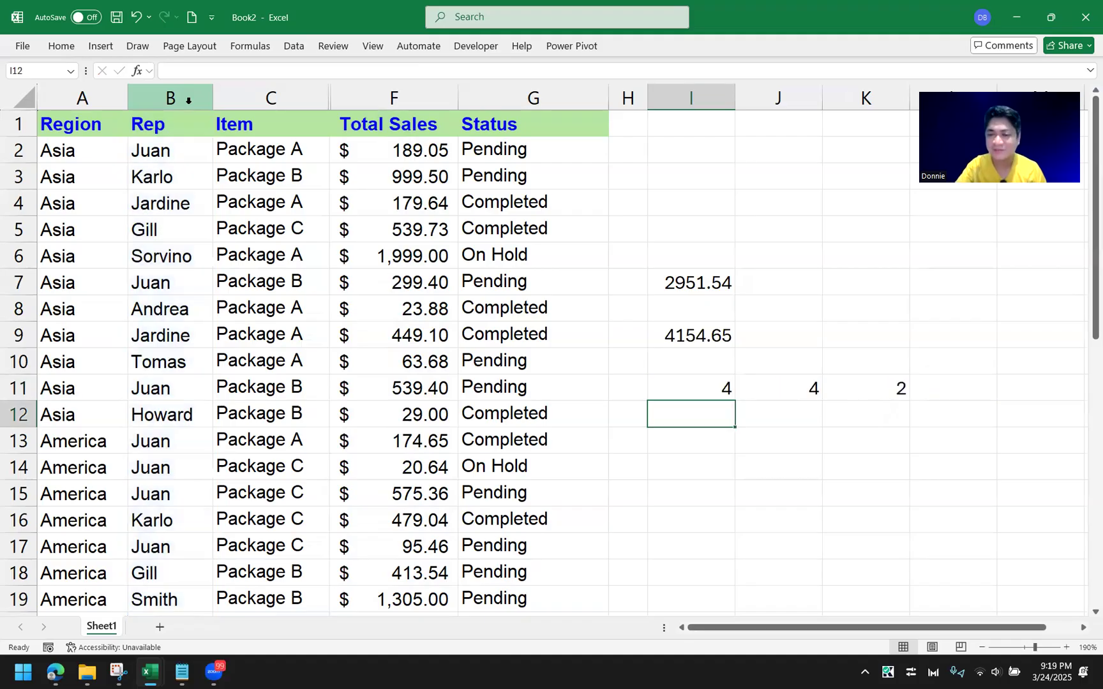
- Inspect the spilled counts in I11, J11 and K11
{"action": "double_click", "coordinate": [721, 384]}
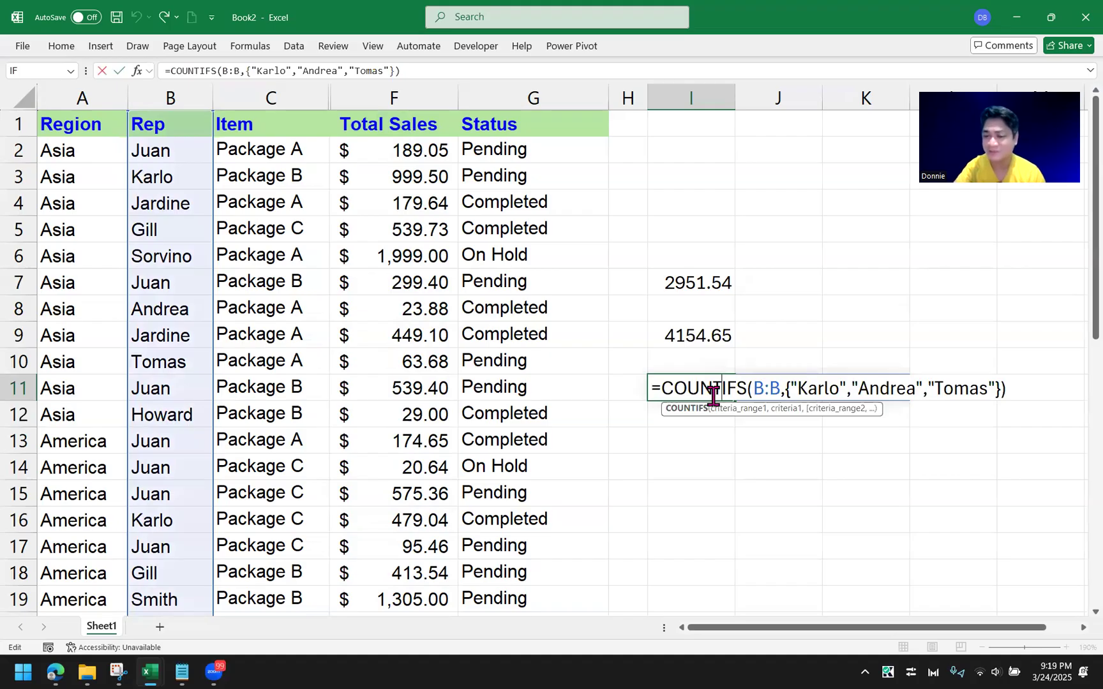
{"action": "key", "text": "Return"}
{"action": "left_click", "coordinate": [712, 387]}
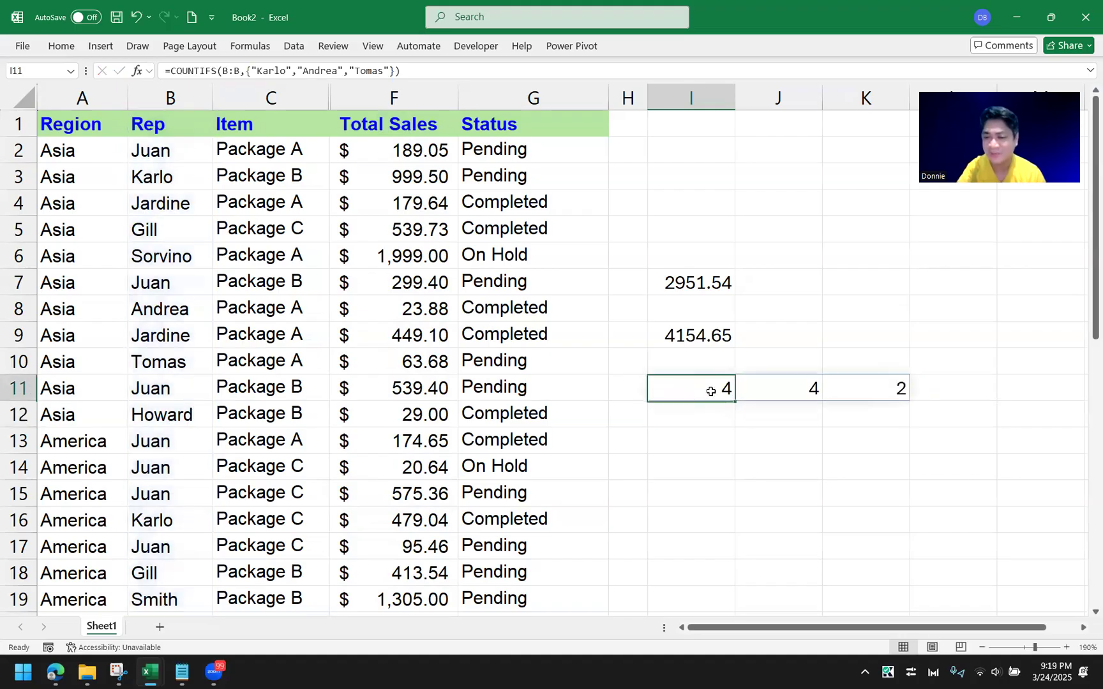
{"action": "left_click", "coordinate": [799, 394]}
{"action": "left_click", "coordinate": [876, 394]}
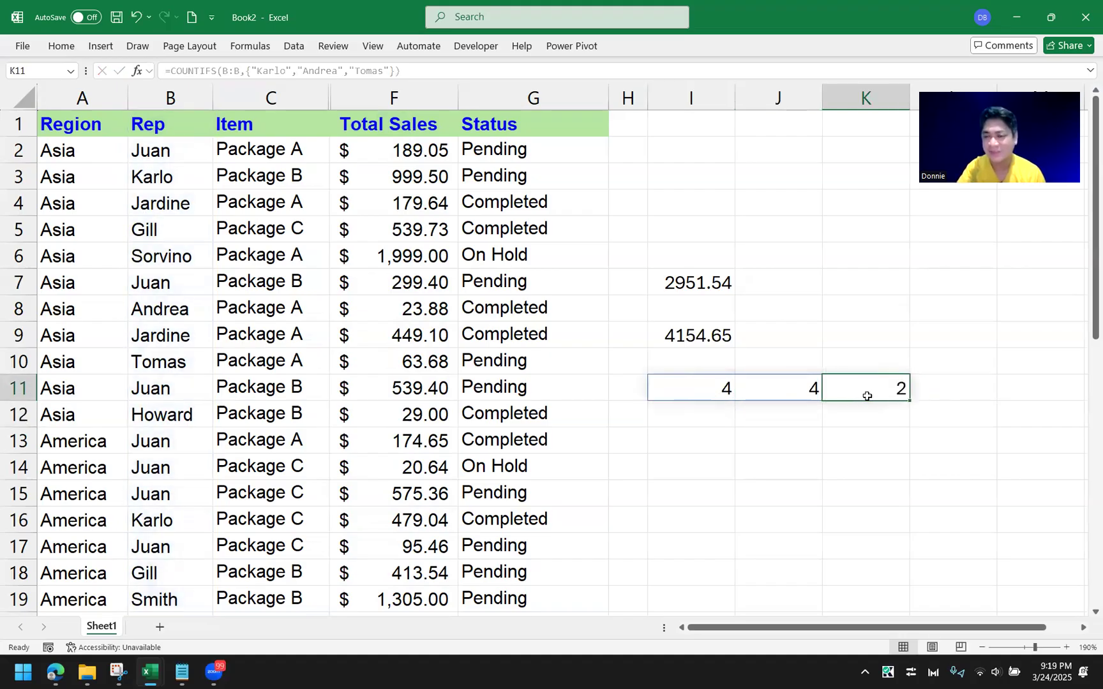
- Wrap I11's COUNTIFS in SUM( ) to return one combined count of 10
{"action": "double_click", "coordinate": [686, 391]}
{"action": "left_click", "coordinate": [661, 386]}
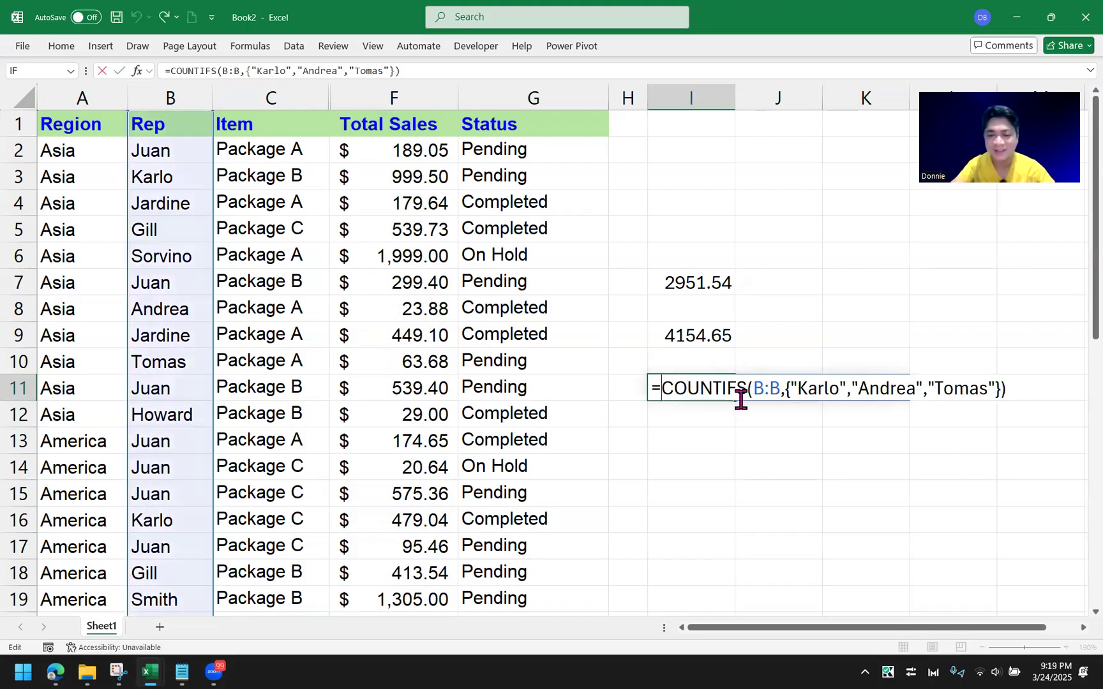
{"action": "type", "text": "SUM("}
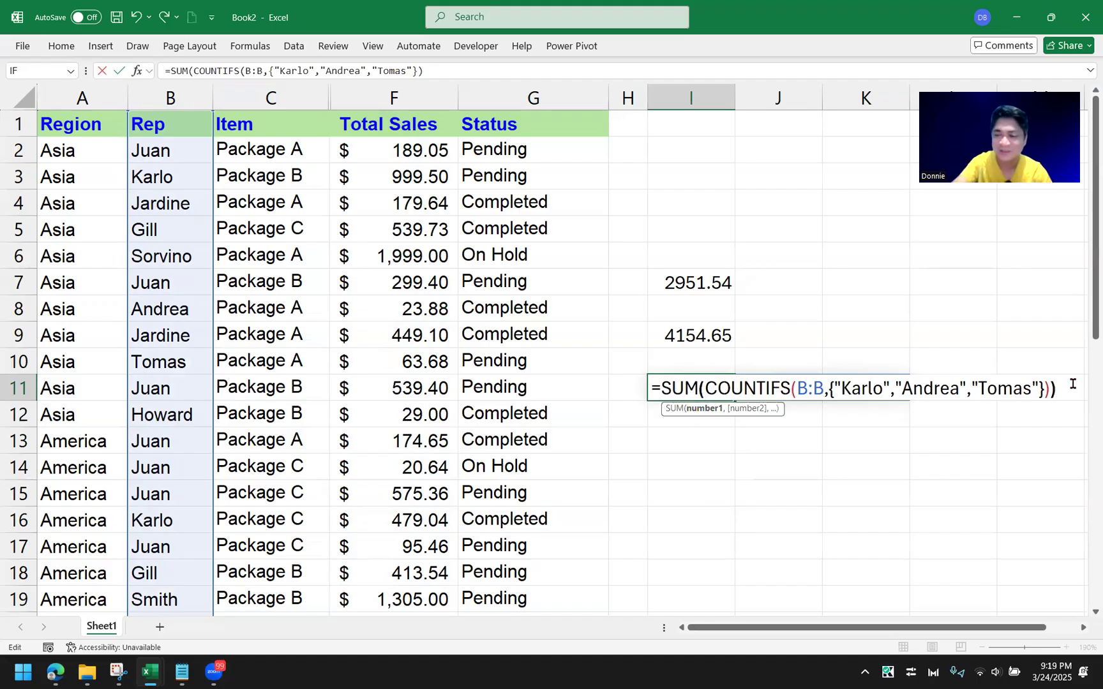
{"action": "type", "text": ")"}
{"action": "key", "text": "Return"}
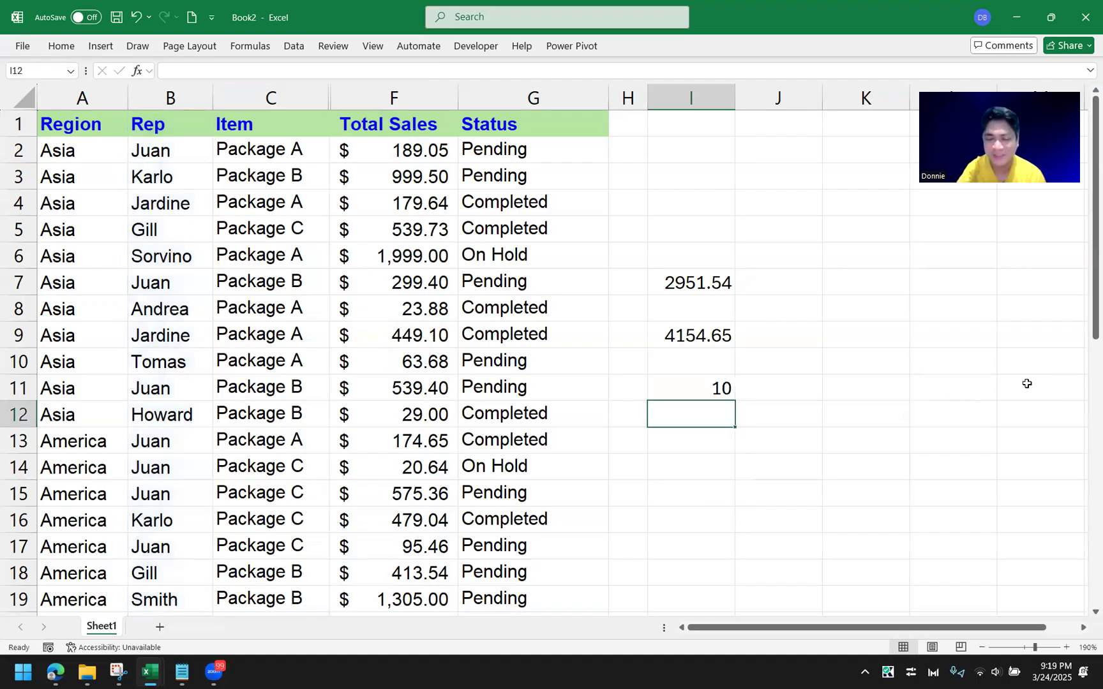
{"action": "left_click", "coordinate": [728, 387]}
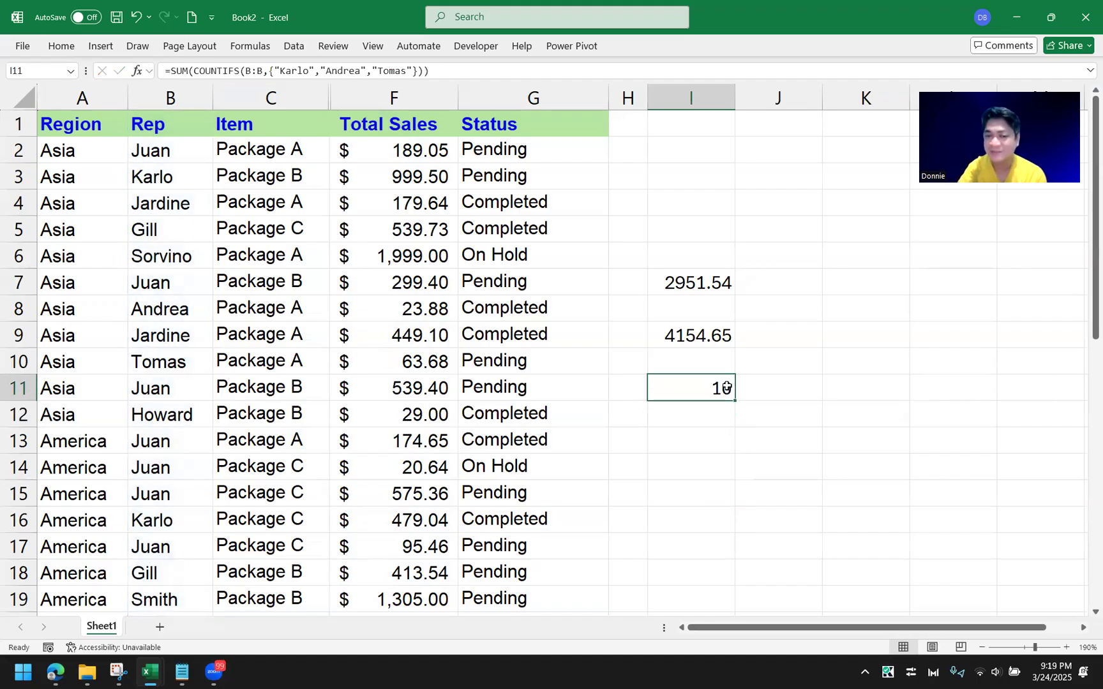